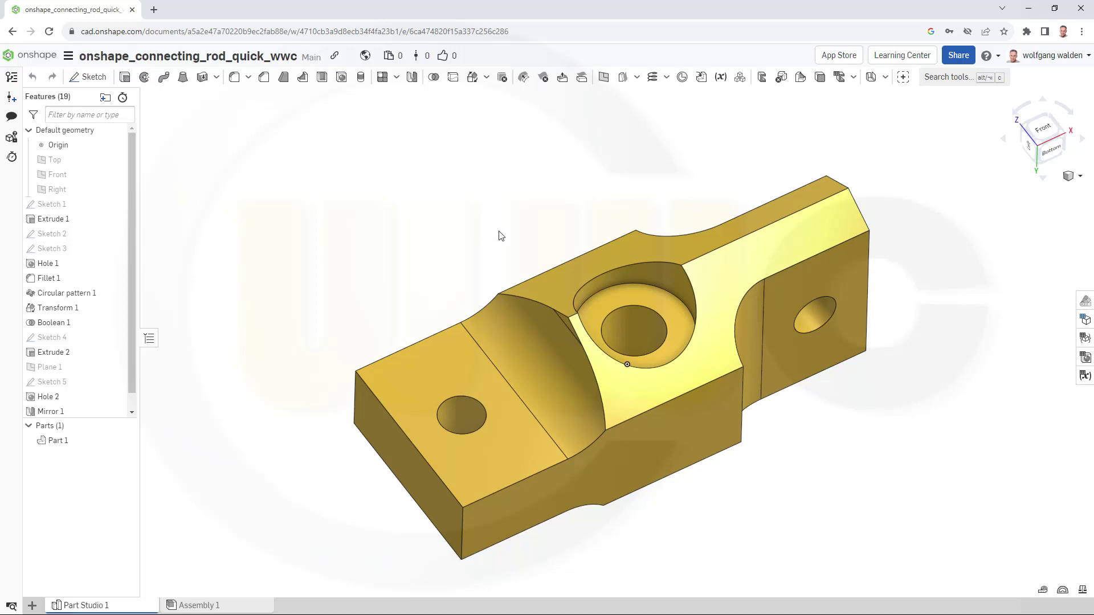
# Orbit the finished connecting-rod model, then check its PDF drawing
pyautogui.moveTo(497, 236)
pyautogui.mouseDown(button='right')
pyautogui.moveTo(488, 188)
pyautogui.moveTo(565, 274)
pyautogui.moveTo(496, 222)
pyautogui.moveTo(474, 154)
pyautogui.moveTo(456, 203)
pyautogui.moveTo(503, 279)
pyautogui.moveTo(466, 280)
pyautogui.moveTo(472, 266)
pyautogui.mouseUp(button='right')
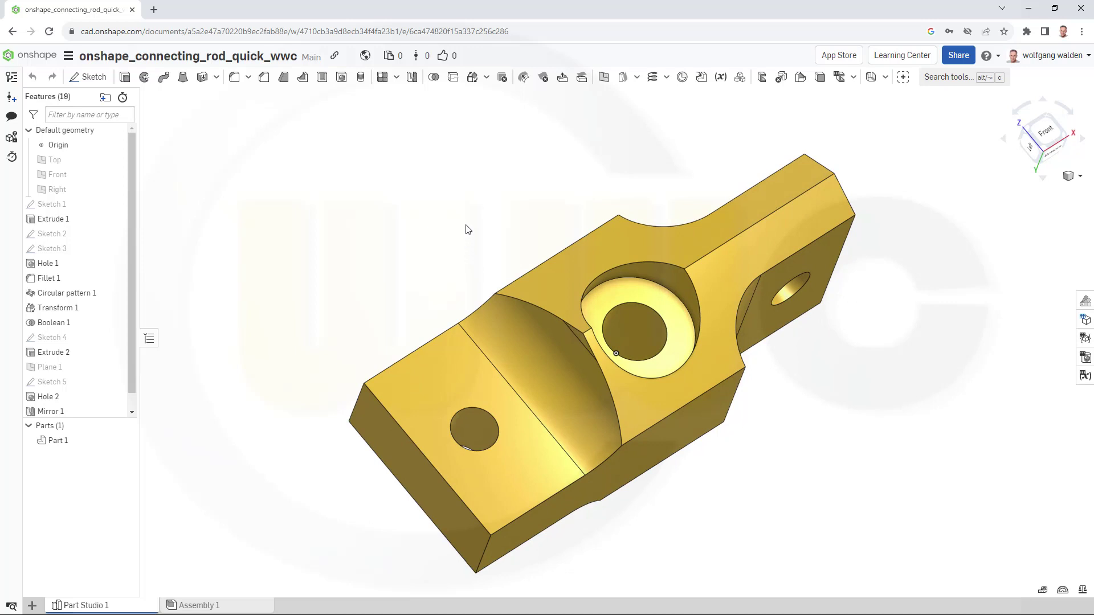
pyautogui.hotkey('alt', 'Tab')
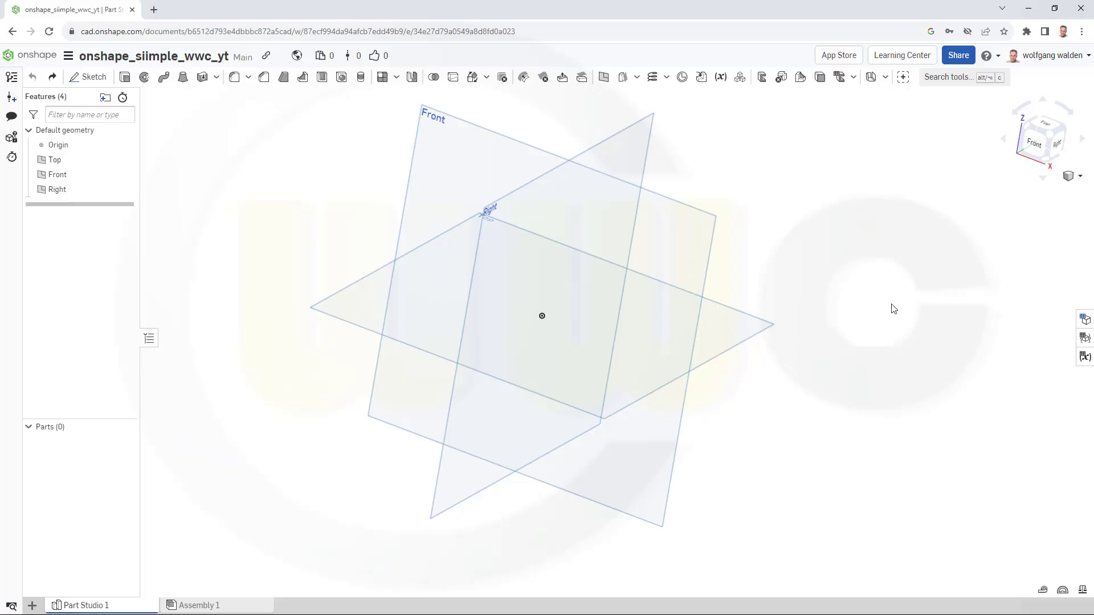
# On the Front plane, draw a large rectangle around the origin and a smaller overlapping one
pyautogui.click(88, 77)
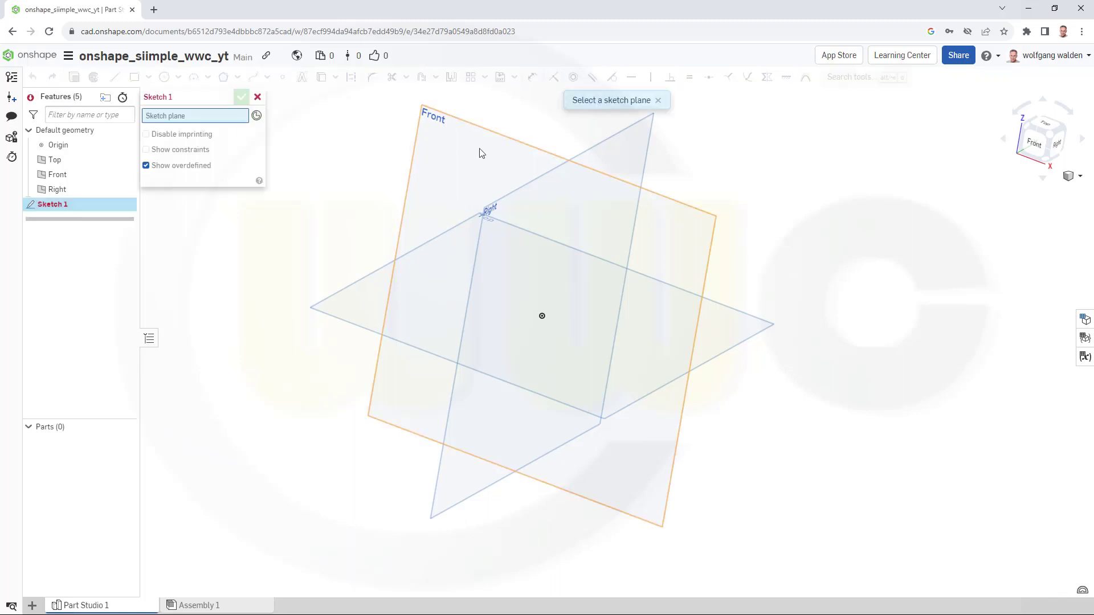
pyautogui.click(501, 139)
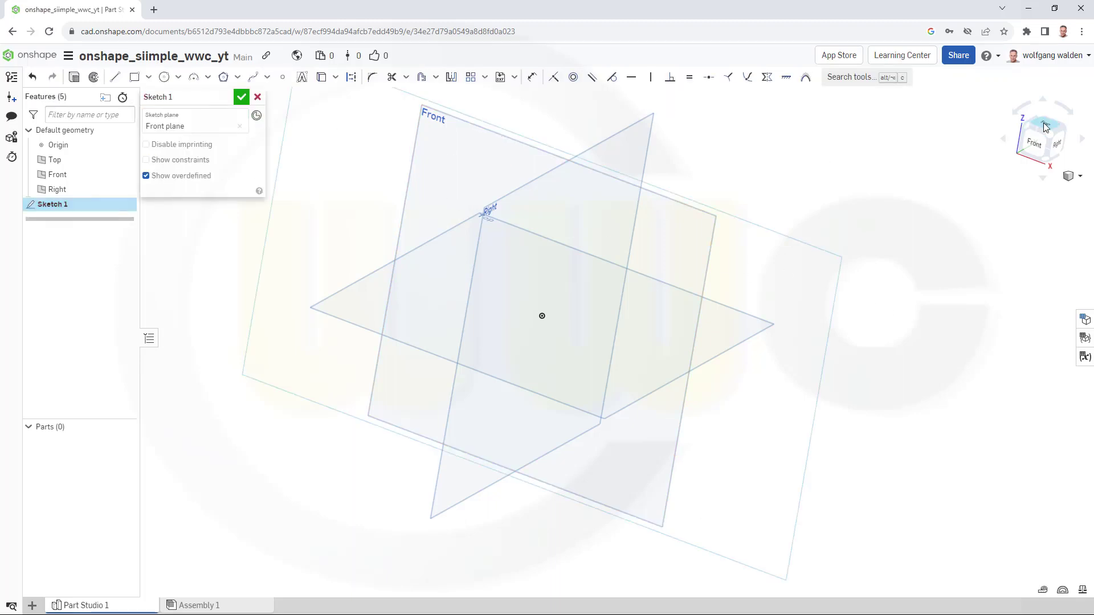
pyautogui.click(1042, 142)
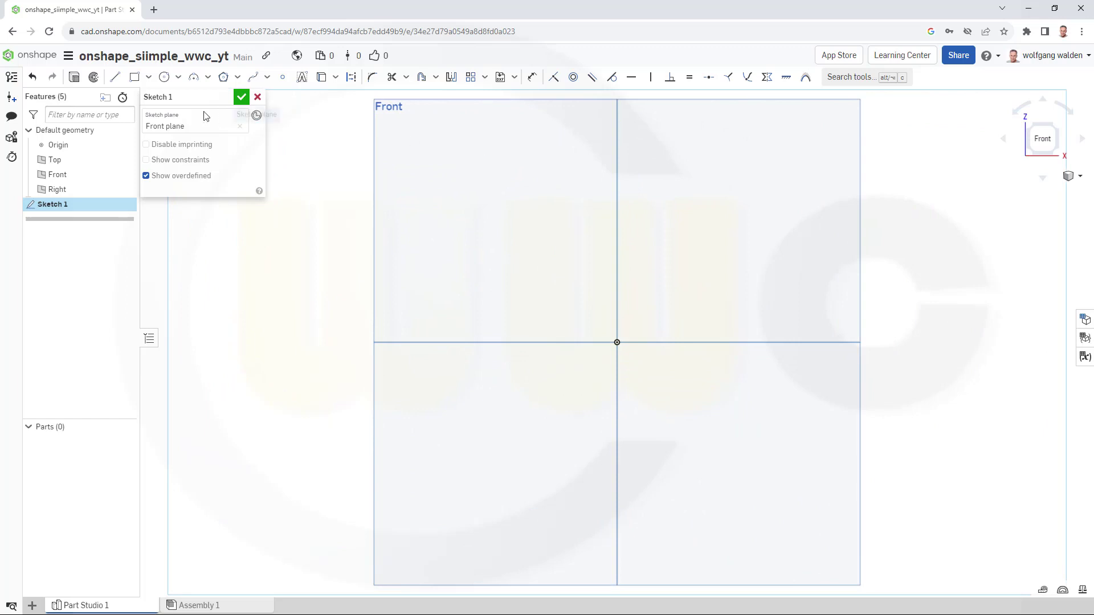
pyautogui.click(134, 77)
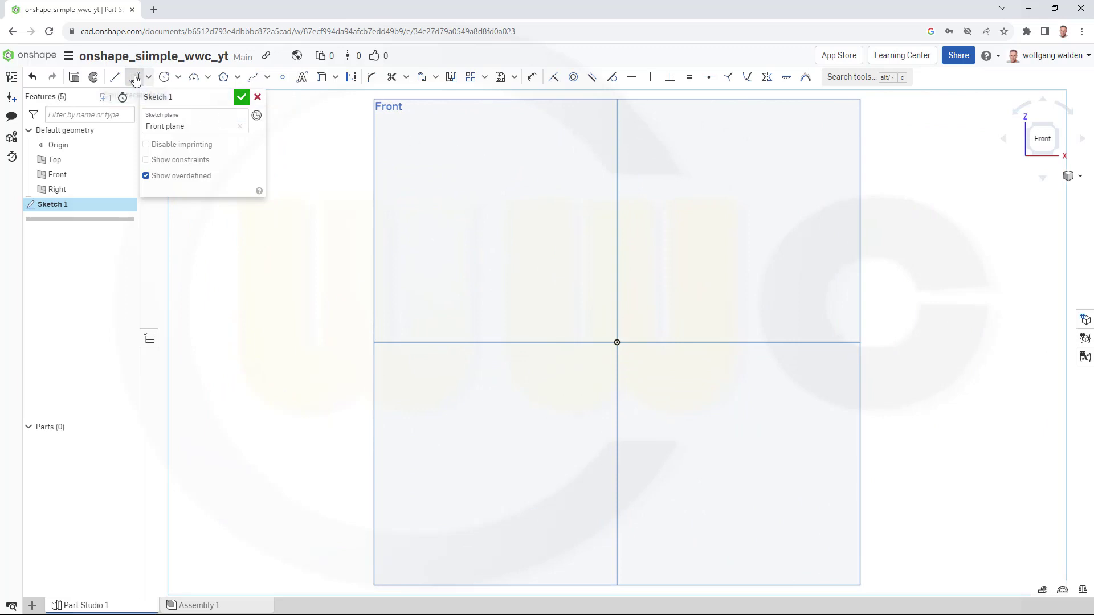
pyautogui.click(463, 255)
pyautogui.click(725, 441)
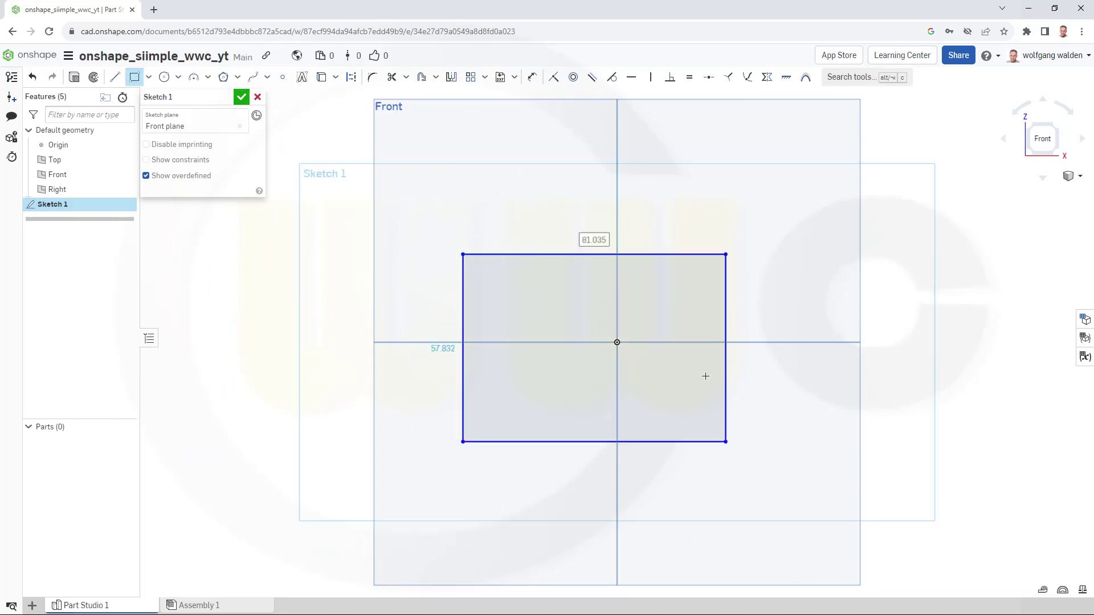
pyautogui.click(688, 320)
pyautogui.click(852, 375)
pyautogui.press('Escape')
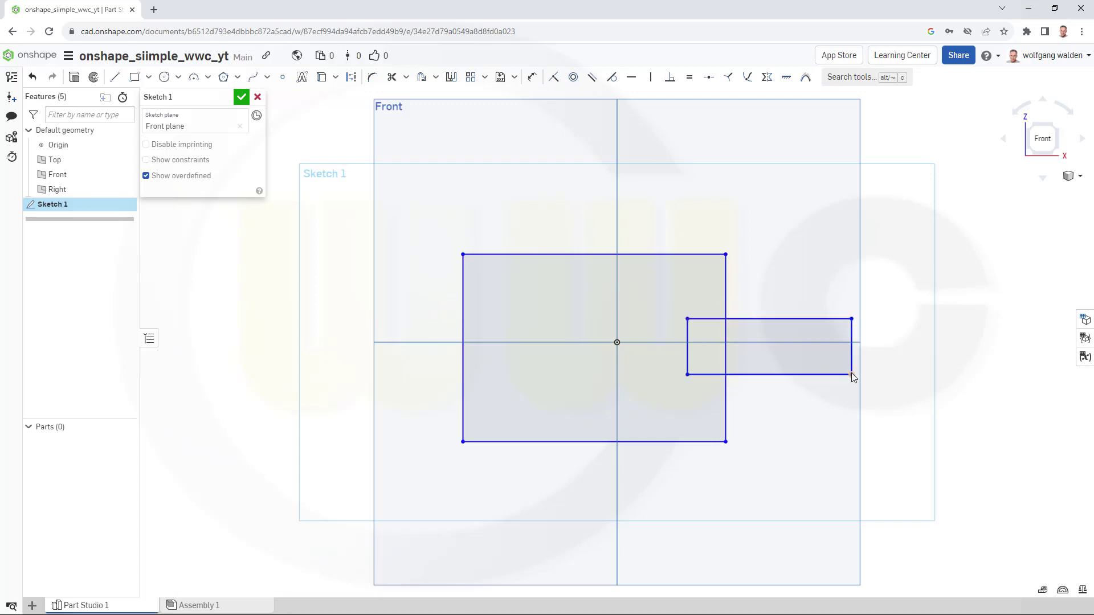
# Make both rectangles' top and bottom edges symmetric about the horizontal axis
pyautogui.click(767, 77)
pyautogui.click(777, 319)
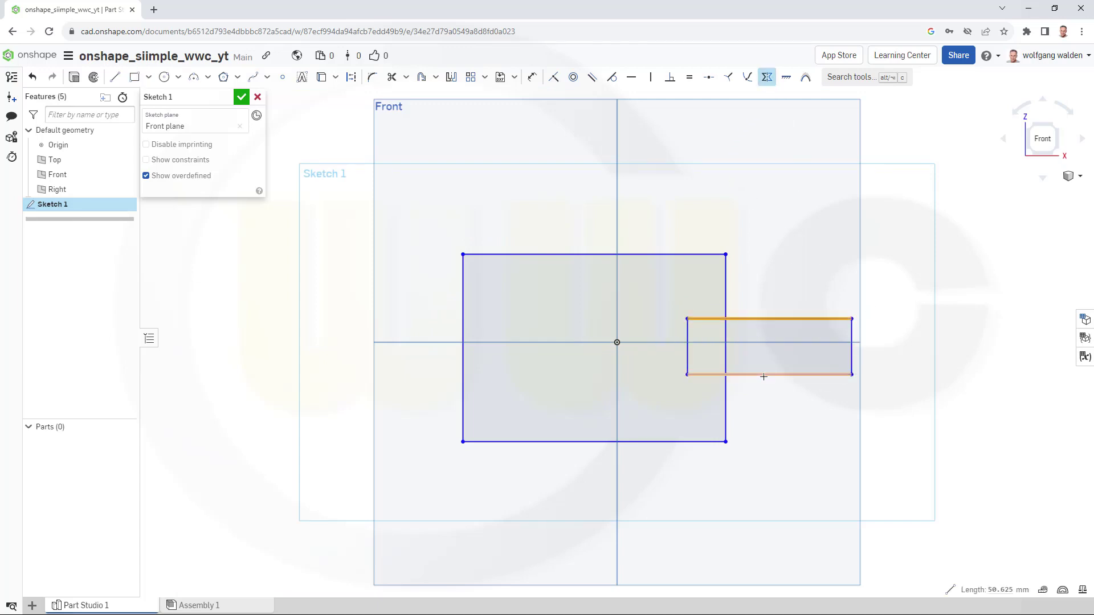
pyautogui.click(763, 375)
pyautogui.click(753, 342)
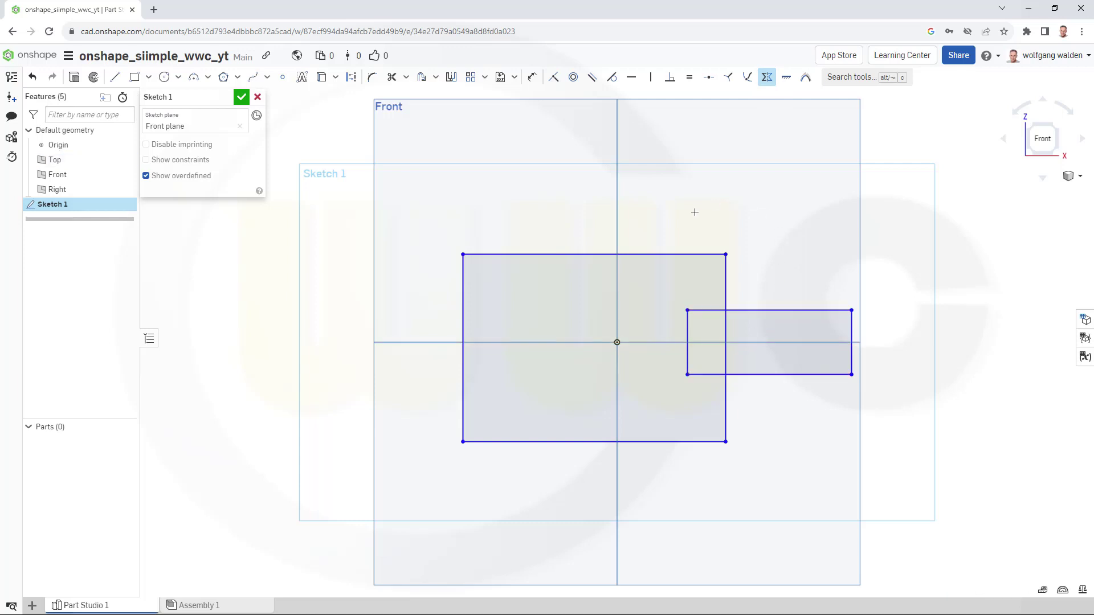
pyautogui.click(562, 257)
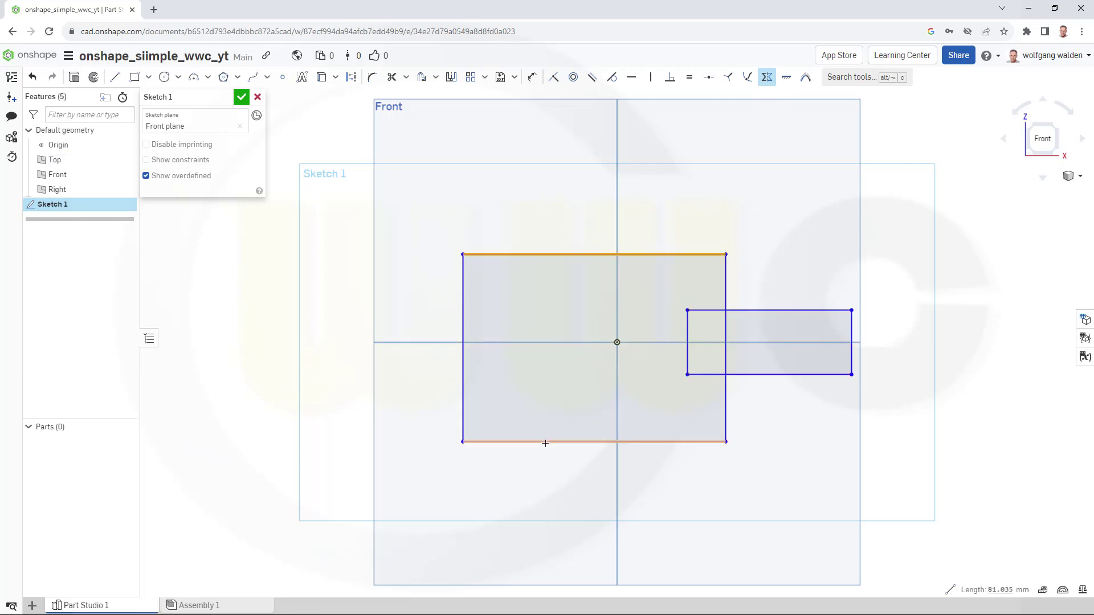
pyautogui.click(543, 442)
pyautogui.click(565, 342)
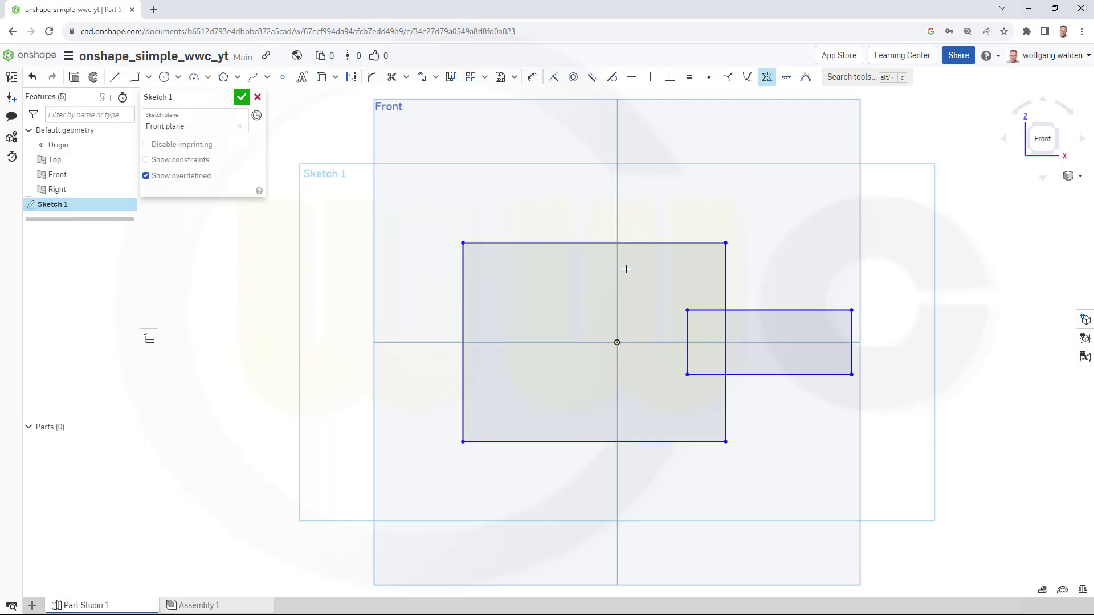
# Dimension the small rectangle's height to 20 and the large rectangle's height to 80
pyautogui.click(531, 77)
pyautogui.click(815, 310)
pyautogui.click(807, 375)
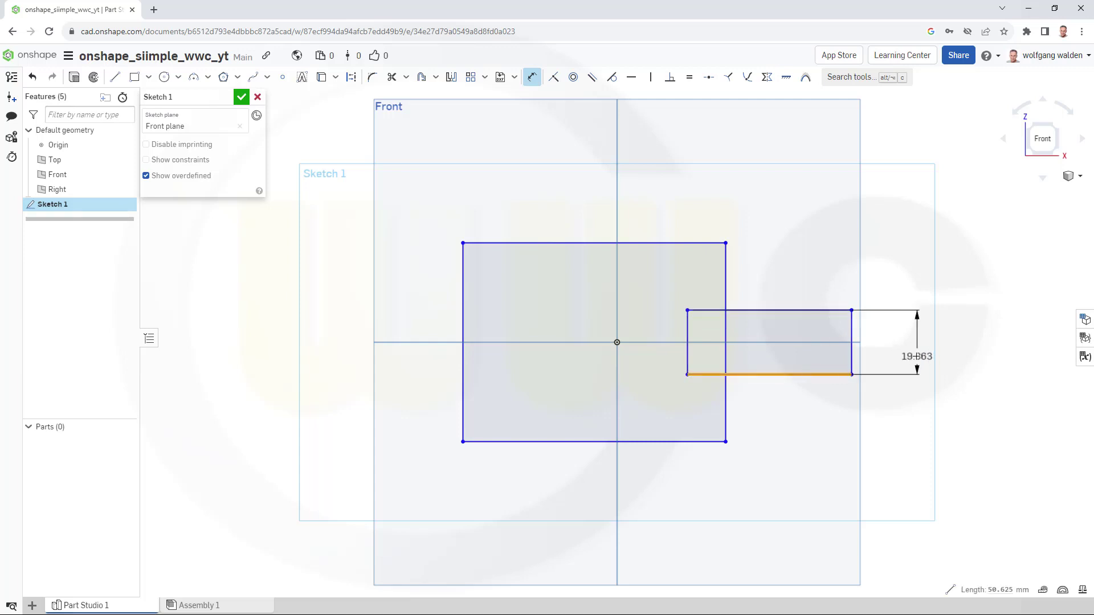
pyautogui.click(916, 352)
pyautogui.write('20')
pyautogui.press('Return')
pyautogui.click(508, 242)
pyautogui.click(510, 443)
pyautogui.click(429, 333)
pyautogui.write('80')
pyautogui.press('Return')
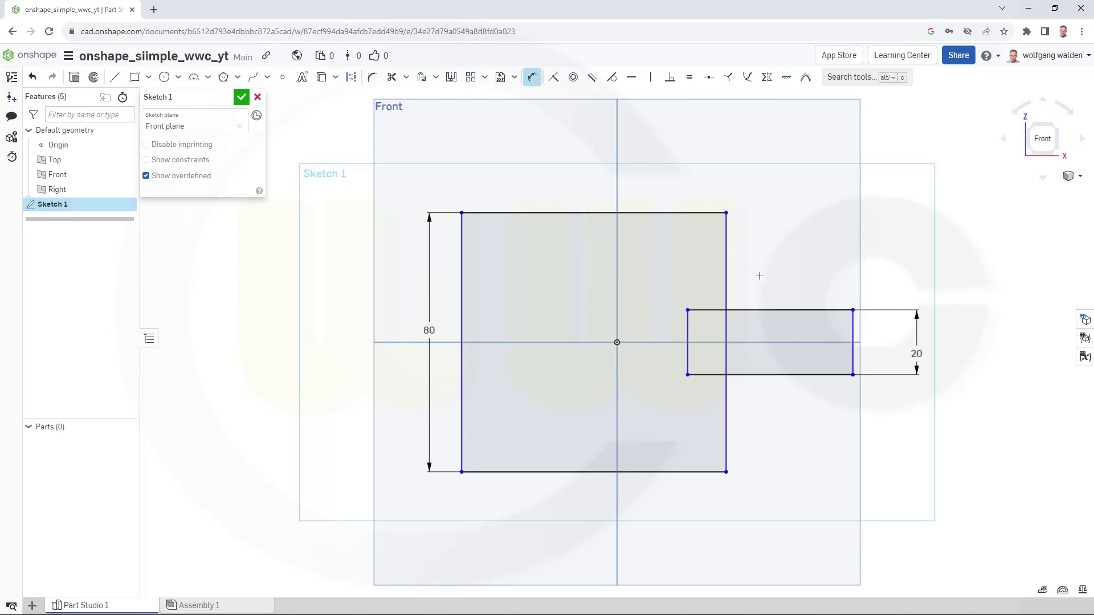
# Add the 45 arm length, 17.5 offset from the vertical axis, and 80 overall length
pyautogui.click(726, 279)
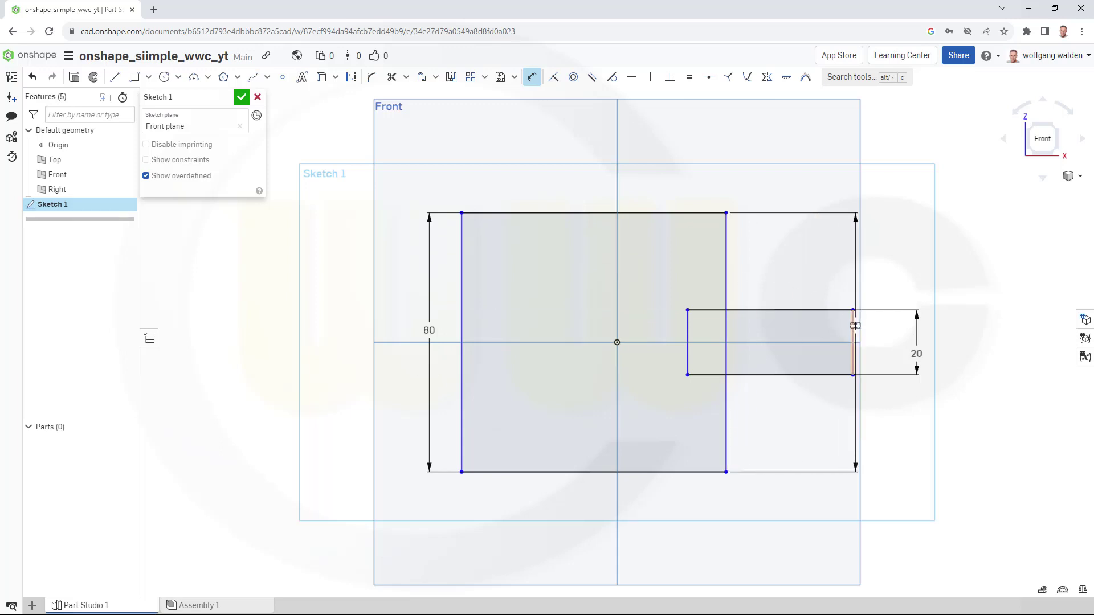
pyautogui.click(855, 325)
pyautogui.click(793, 197)
pyautogui.write('45')
pyautogui.press('Return')
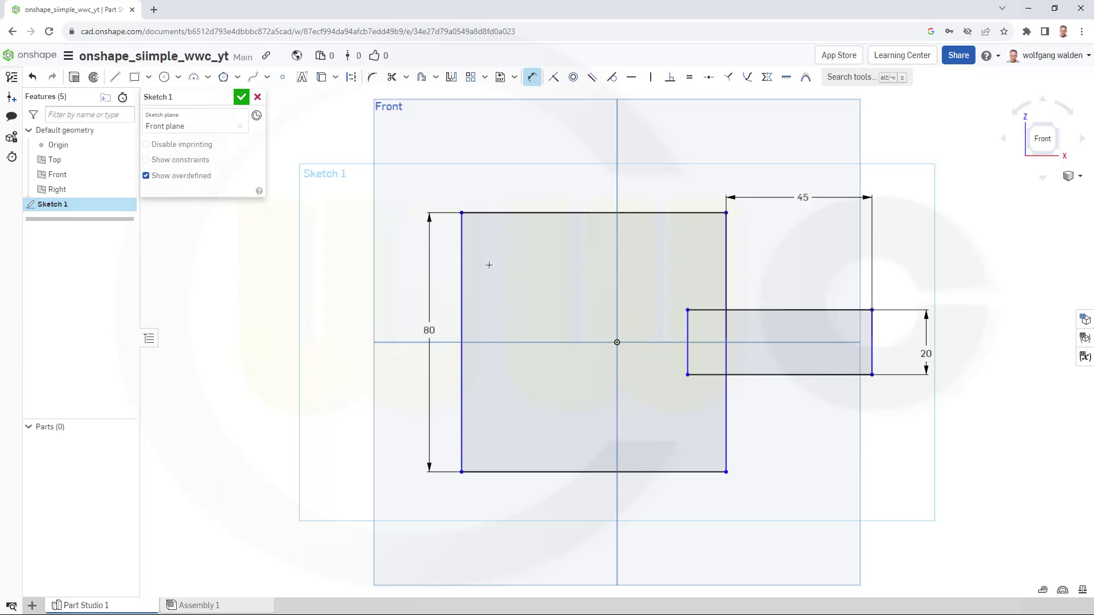
pyautogui.click(465, 260)
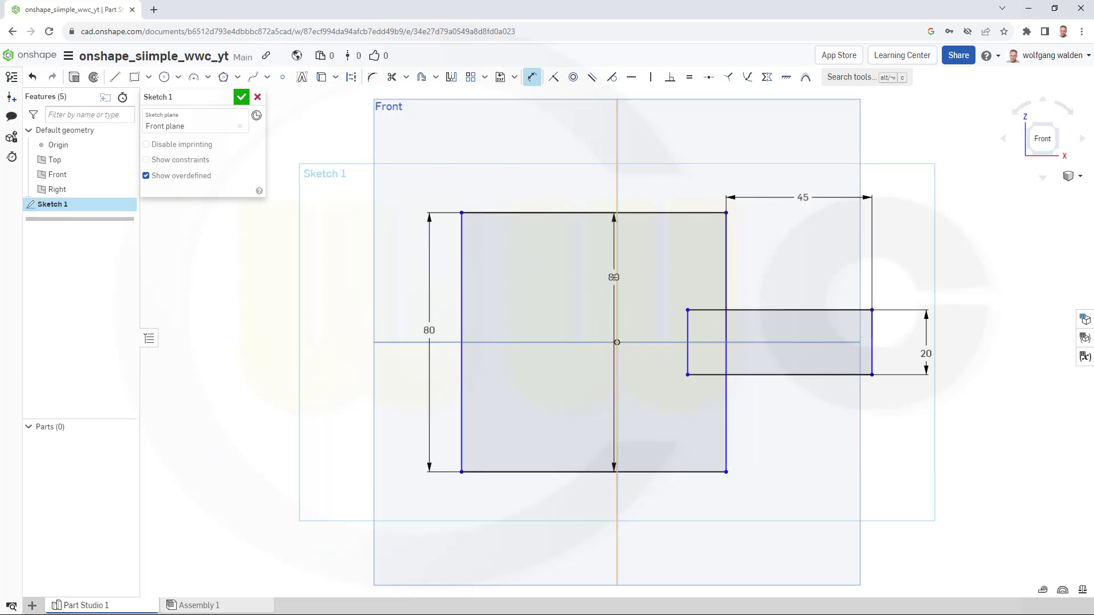
pyautogui.click(617, 276)
pyautogui.click(556, 192)
pyautogui.write('17.5')
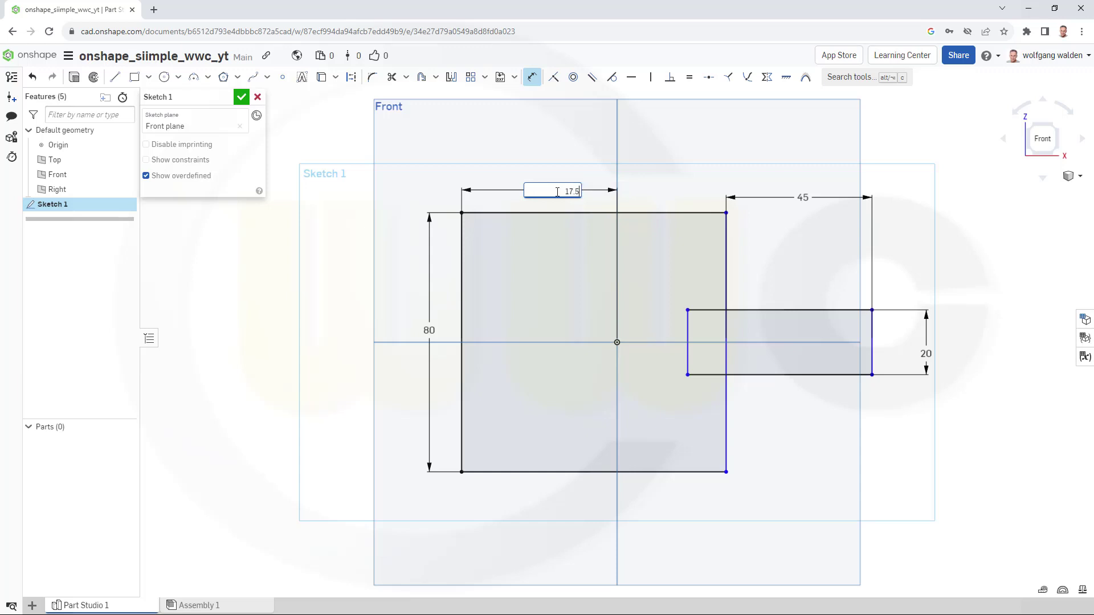
pyautogui.press('Return')
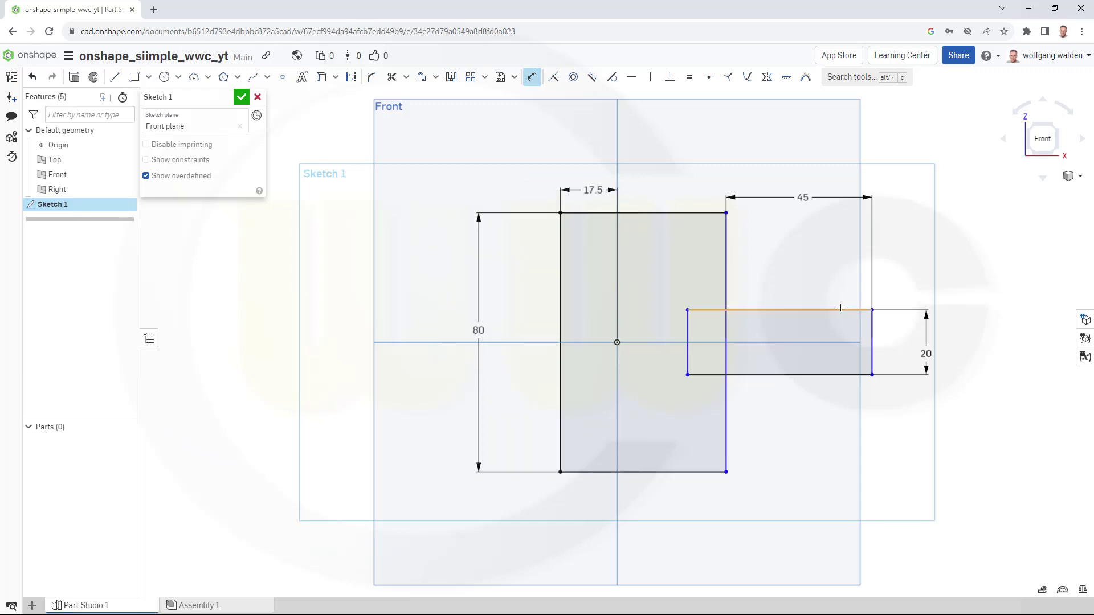
pyautogui.click(562, 272)
pyautogui.click(867, 311)
pyautogui.click(714, 146)
pyautogui.write('80')
pyautogui.press('Return')
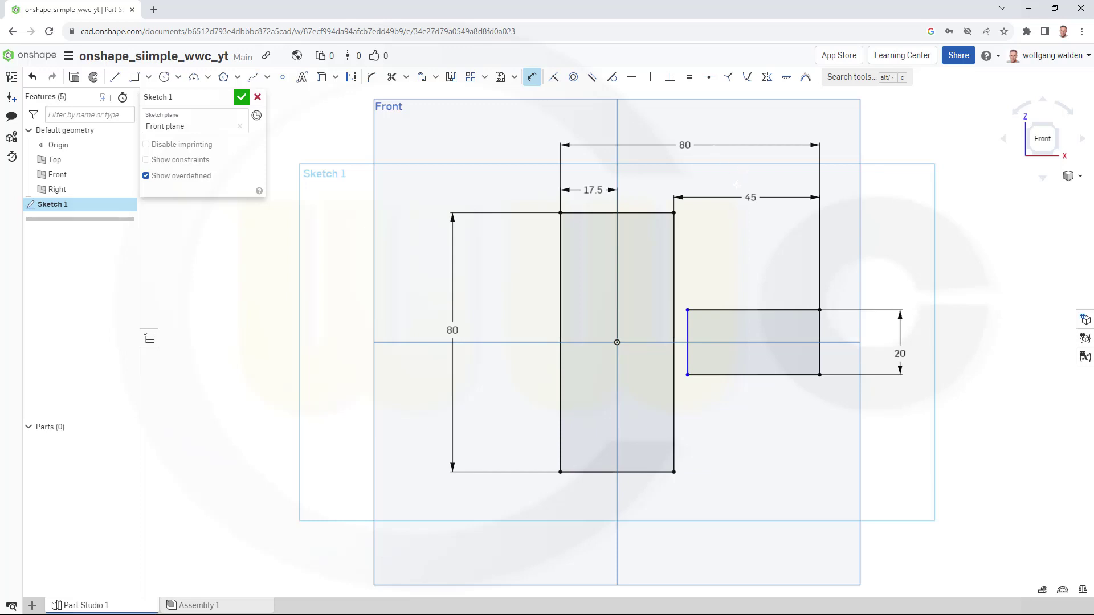
# Pull the small rectangle's left edge inside and trim the inner lines into a T outline
pyautogui.press('Escape')
pyautogui.moveTo(689, 327); pyautogui.dragTo(641, 329)
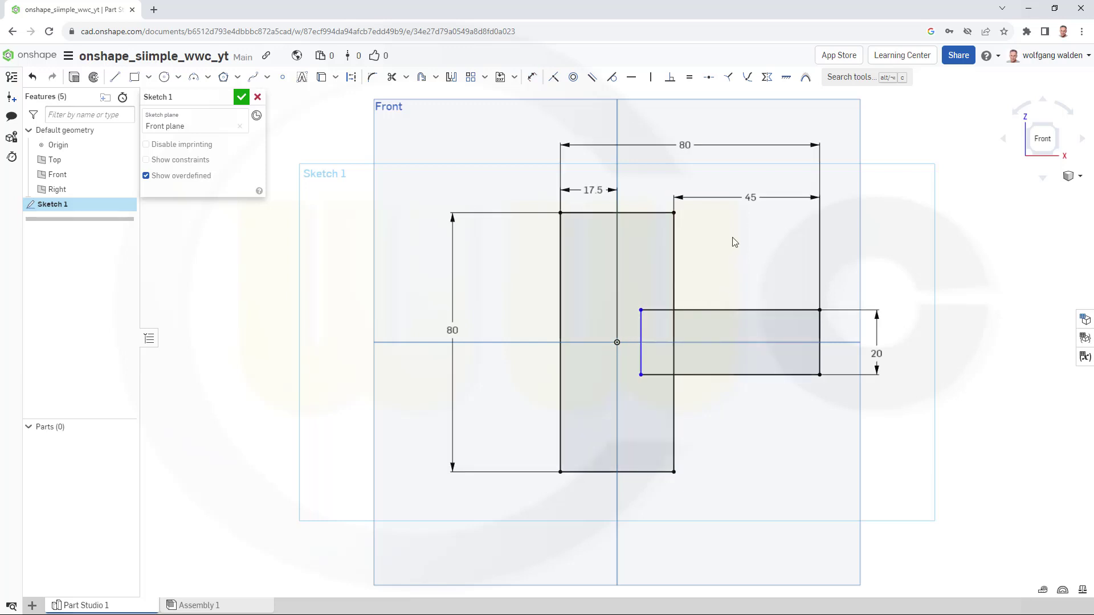
pyautogui.click(400, 83)
pyautogui.moveTo(653, 303)
pyautogui.mouseDown()
pyautogui.moveTo(638, 350)
pyautogui.moveTo(678, 354)
pyautogui.moveTo(656, 384)
pyautogui.mouseUp()
pyautogui.press('Escape')
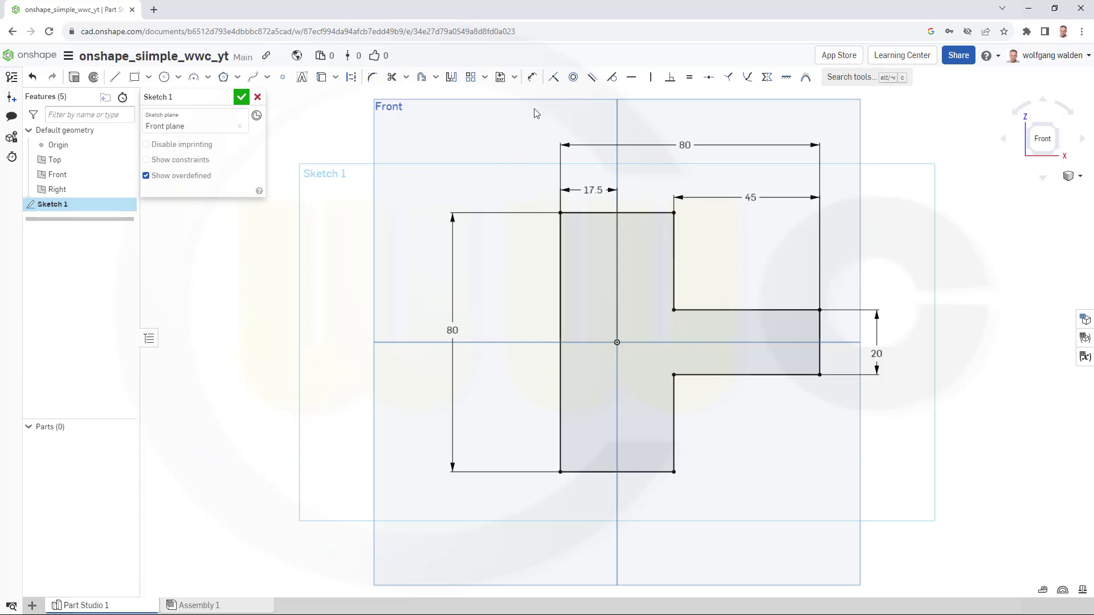
# Place a point on the arm's top edge, dimensioned 15 from the arm's end
pyautogui.click(283, 77)
pyautogui.click(775, 310)
pyautogui.click(531, 76)
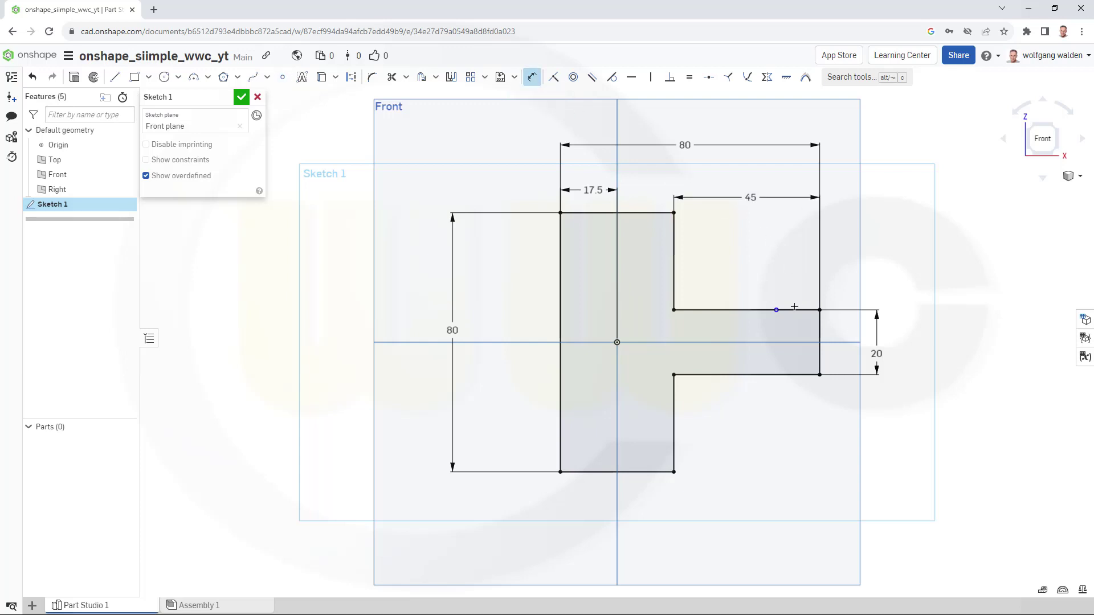
pyautogui.click(819, 322)
pyautogui.click(787, 264)
pyautogui.write('15')
pyautogui.press('Return')
# Extrude the T-shaped sketch symmetrically to 80 mm depth as Part 1
pyautogui.click(242, 99)
pyautogui.moveTo(403, 222); pyautogui.dragTo(425, 252, button='right')
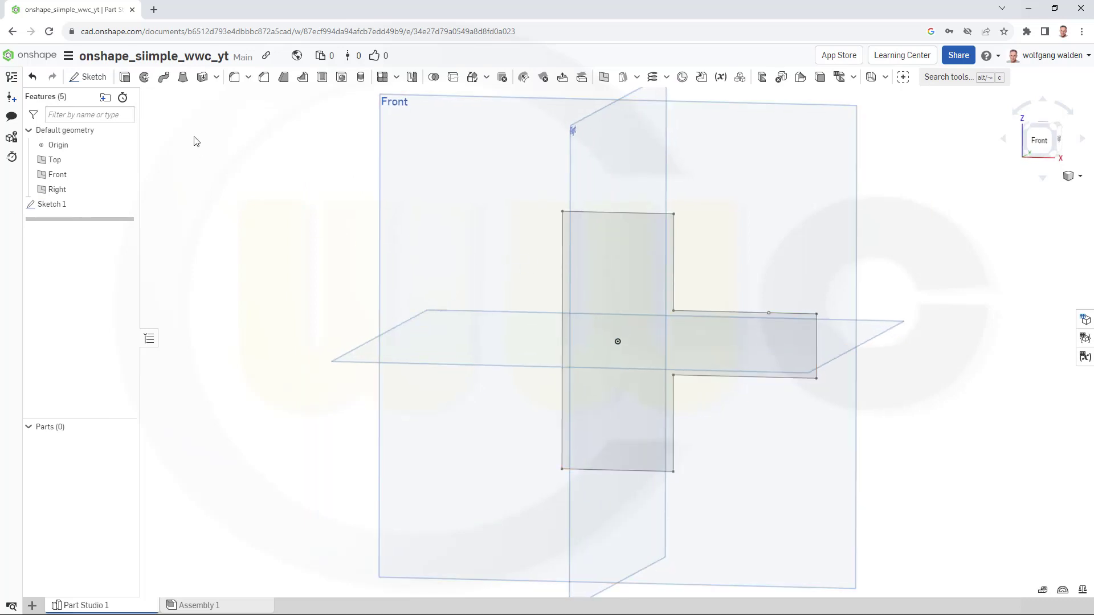
pyautogui.click(125, 76)
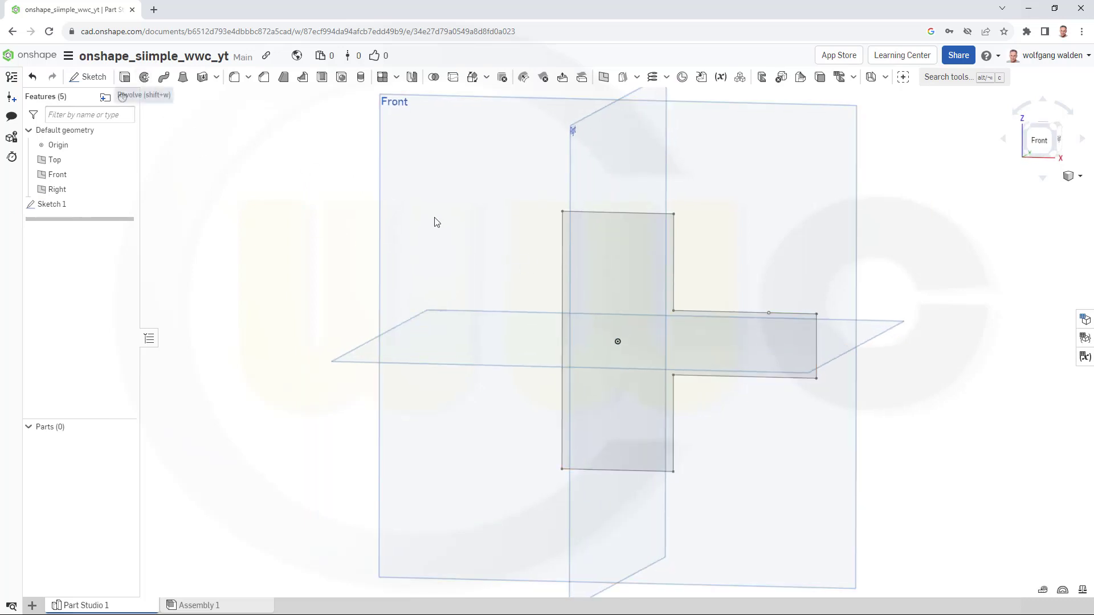
pyautogui.click(582, 268)
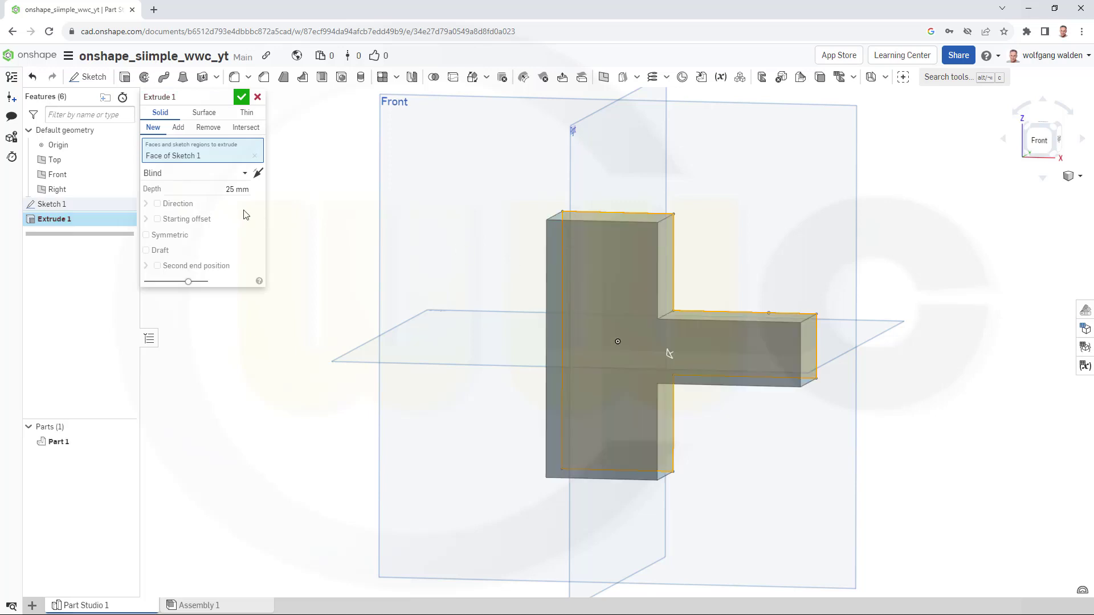
pyautogui.click(146, 235)
pyautogui.click(211, 191)
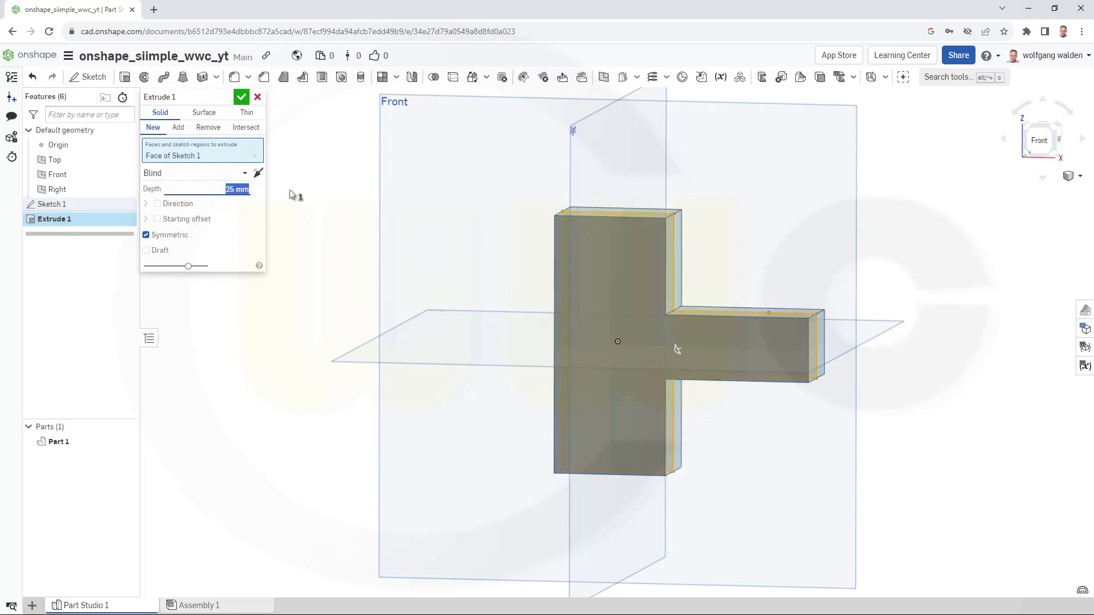
pyautogui.write('80')
pyautogui.press('Return')
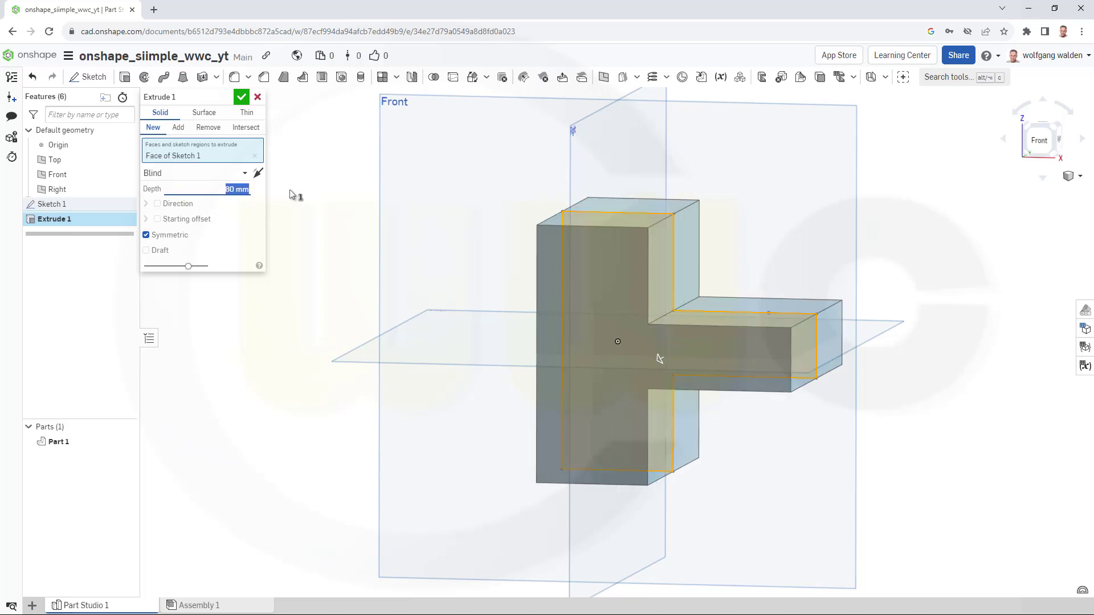
pyautogui.click(242, 97)
pyautogui.moveTo(263, 245)
pyautogui.mouseDown(button='right')
pyautogui.moveTo(232, 240)
pyautogui.moveTo(296, 227)
pyautogui.mouseUp(button='right')
# Fillet the upper and lower inside corner edges of the T at 15 mm
pyautogui.click(125, 205)
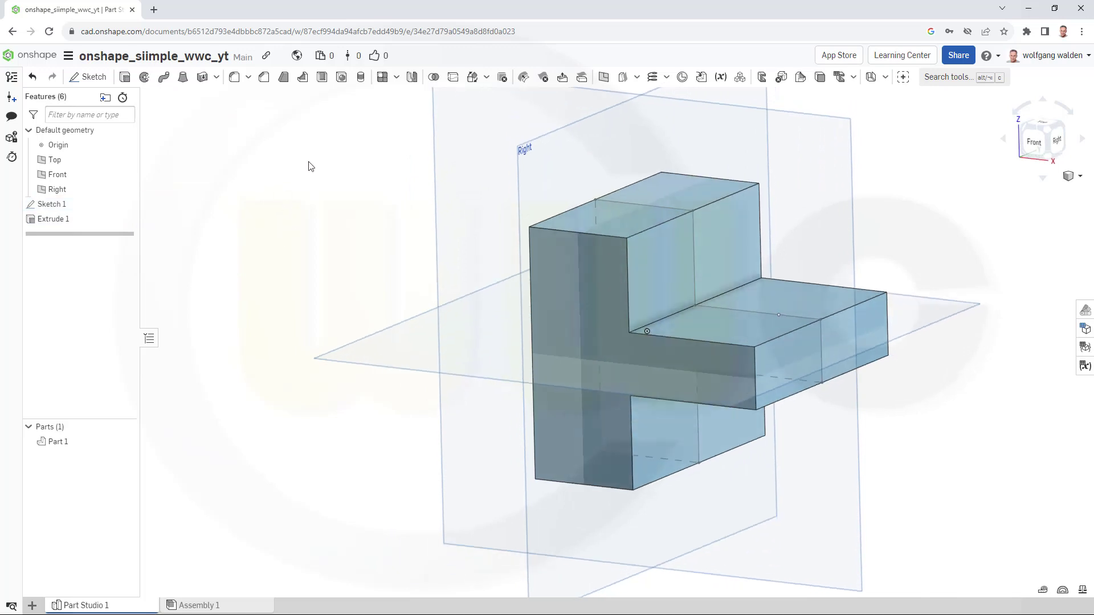
pyautogui.click(234, 77)
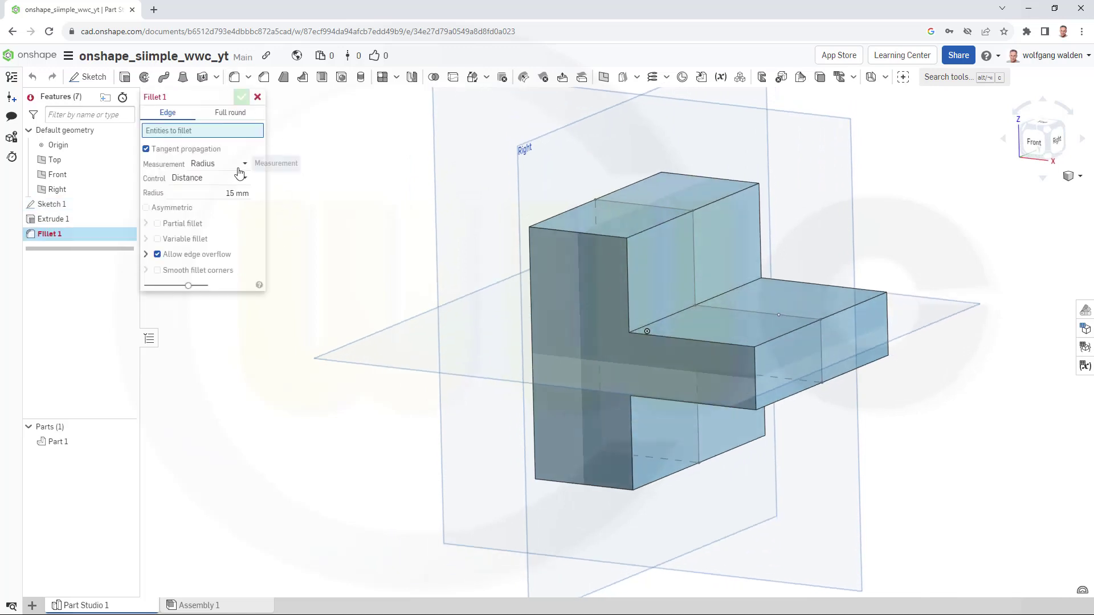
pyautogui.click(662, 317)
pyautogui.moveTo(681, 401)
pyautogui.mouseDown(button='right')
pyautogui.moveTo(675, 361)
pyautogui.moveTo(675, 419)
pyautogui.mouseUp(button='right')
pyautogui.click(672, 420)
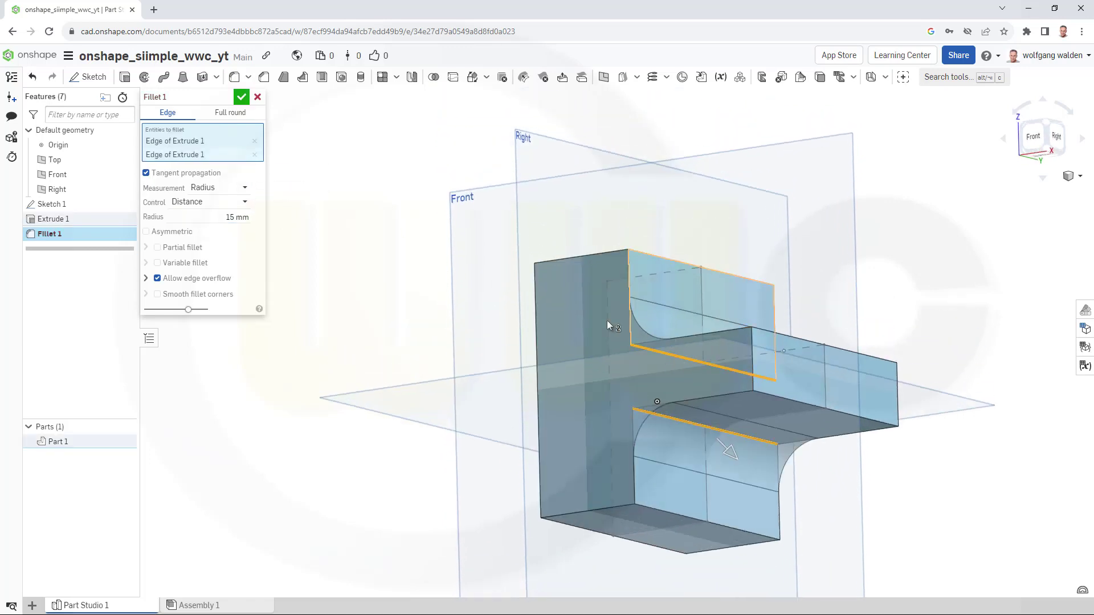
pyautogui.click(241, 97)
# Sketch a hole-centre point on the arm's top face as Sketch 2
pyautogui.moveTo(349, 217)
pyautogui.mouseDown(button='right')
pyautogui.moveTo(354, 246)
pyautogui.moveTo(228, 182)
pyautogui.mouseUp(button='right')
pyautogui.click(92, 80)
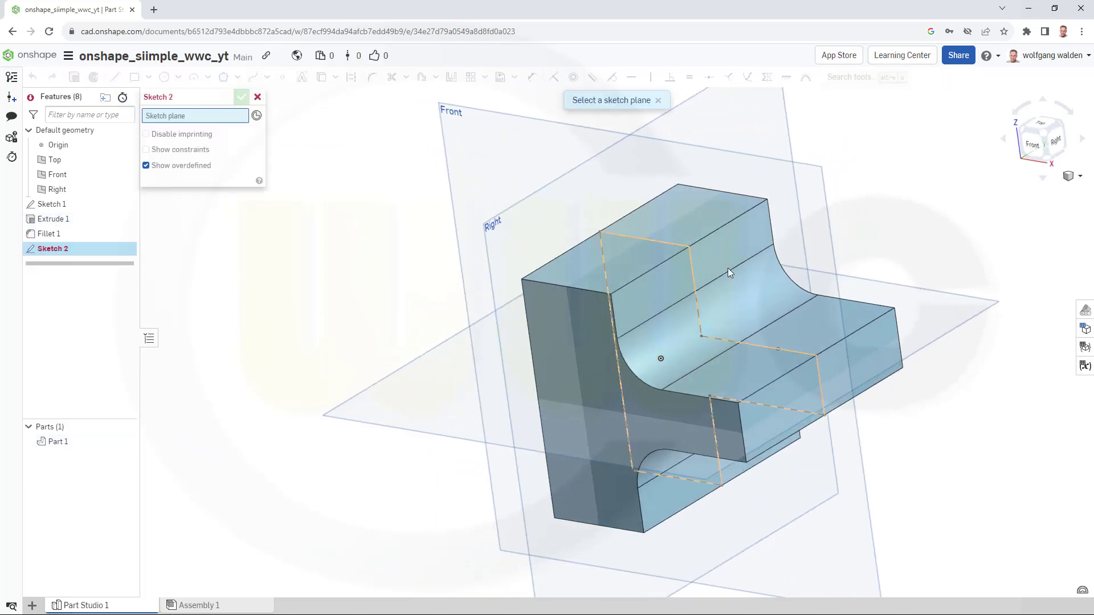
pyautogui.click(778, 359)
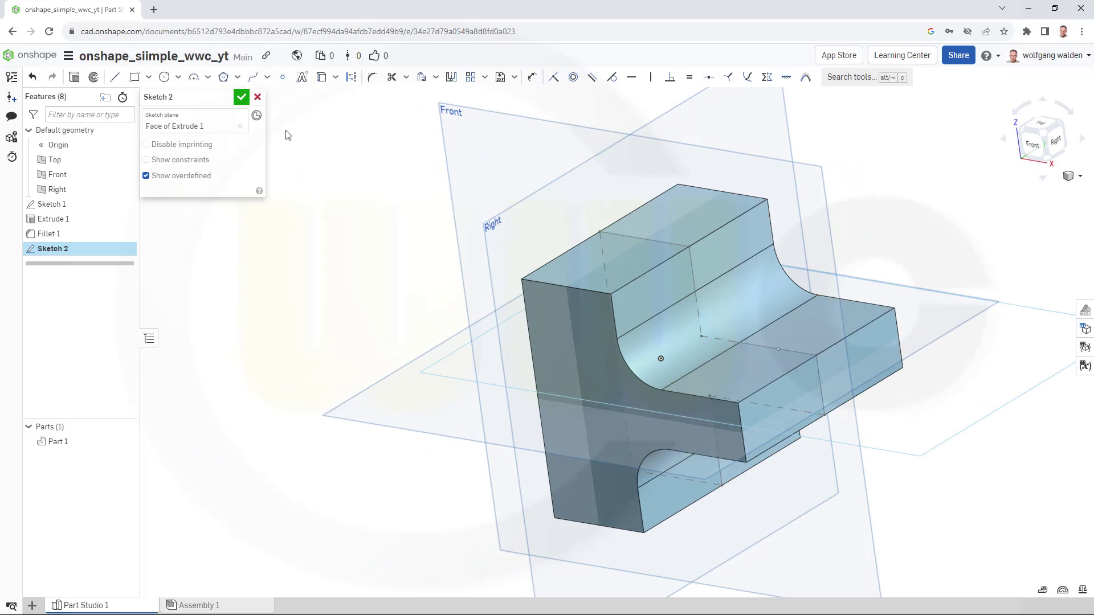
pyautogui.click(283, 77)
pyautogui.click(240, 98)
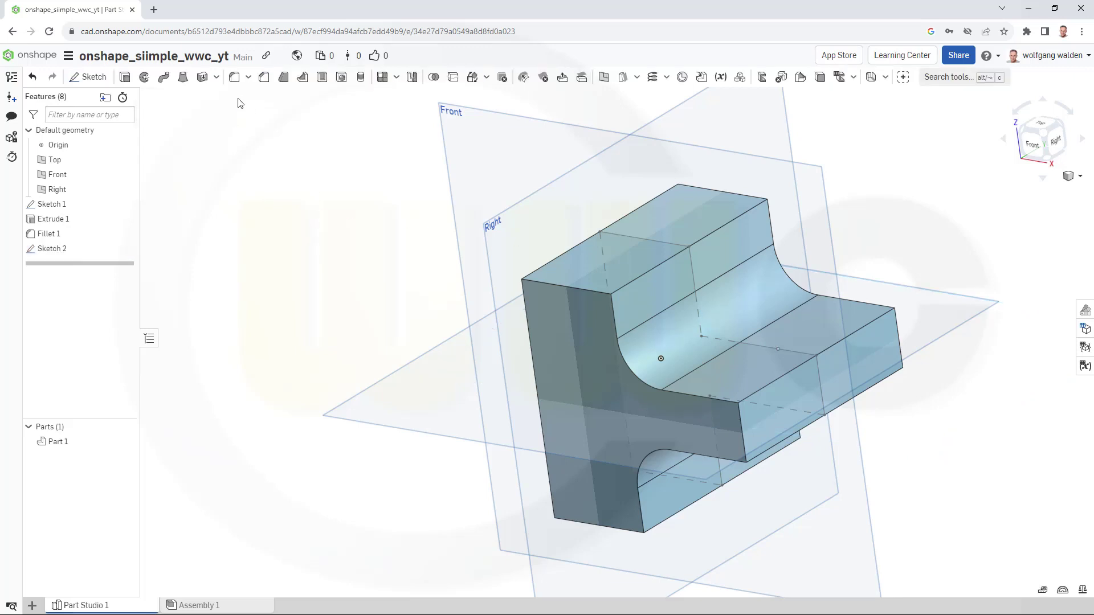
# Cut a 12 mm simple through-all hole at the Sketch 2 point on the arm
pyautogui.click(342, 77)
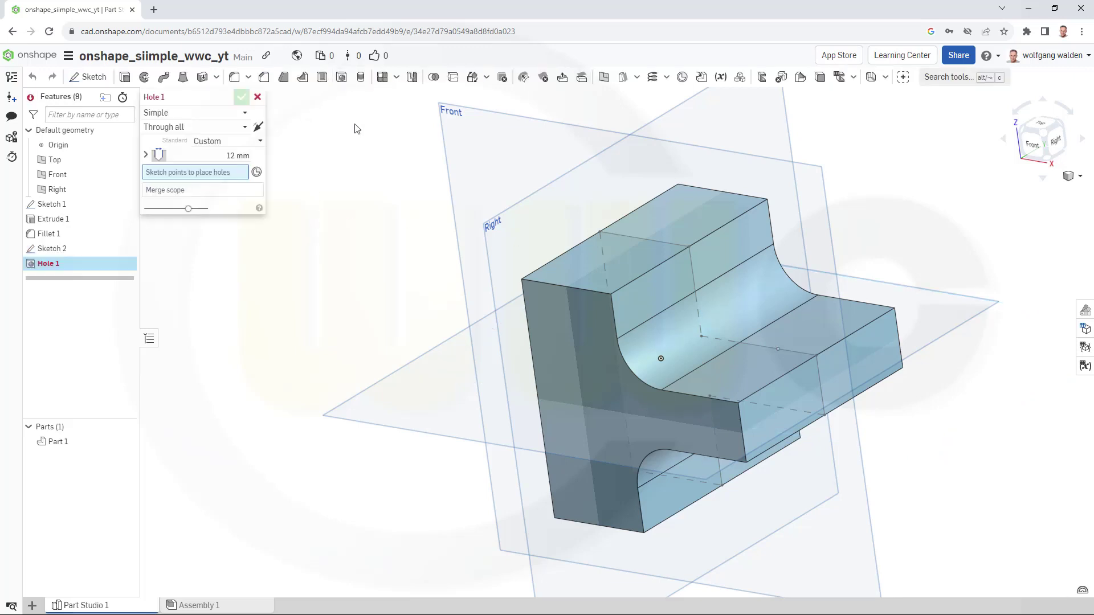
pyautogui.click(778, 348)
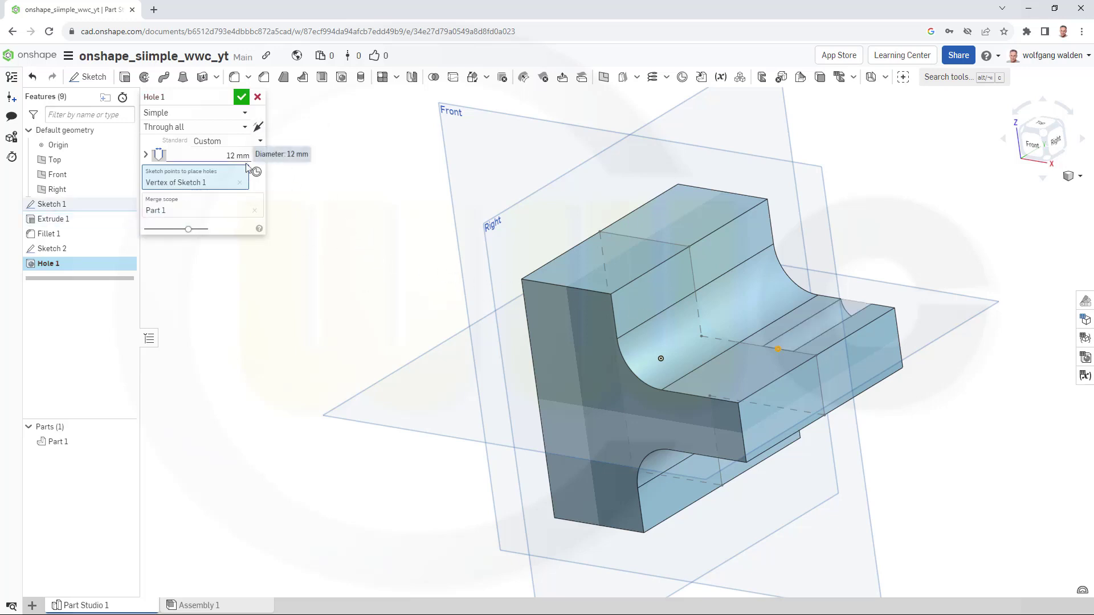
pyautogui.click(239, 183)
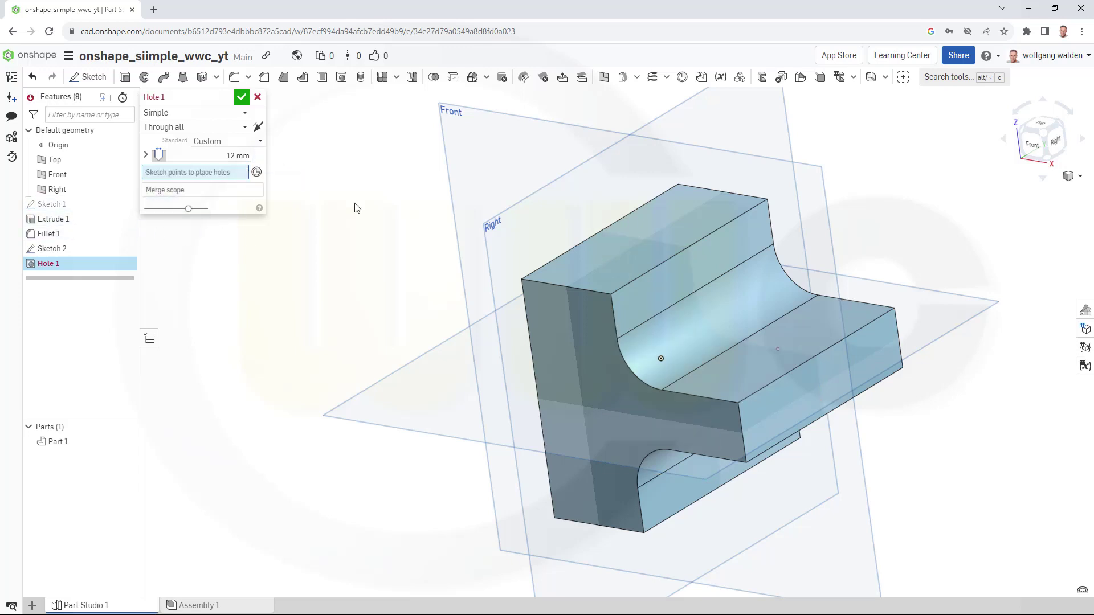
pyautogui.click(779, 348)
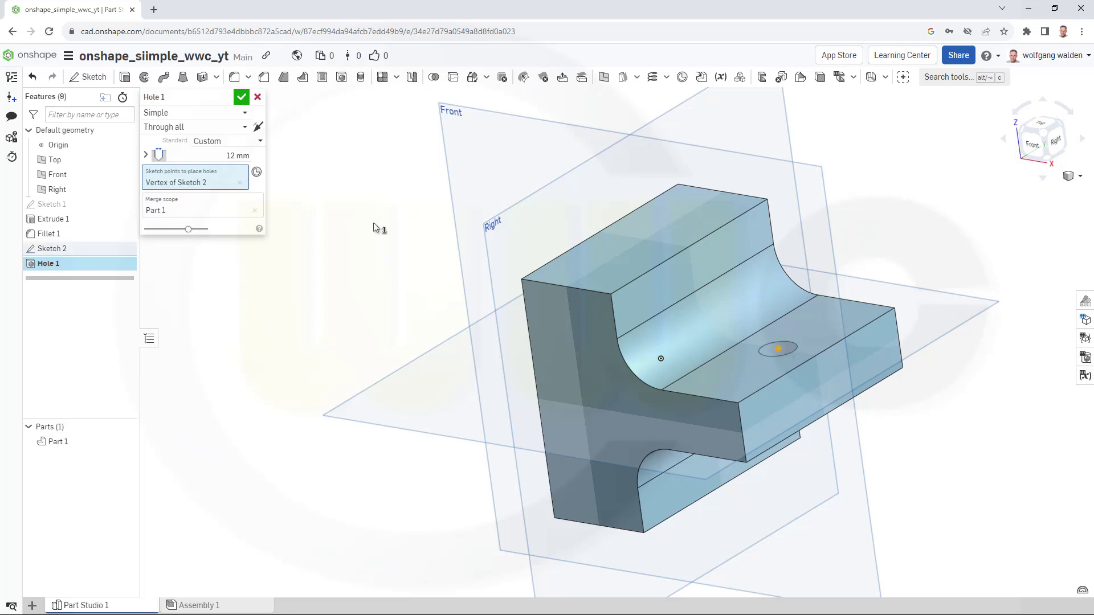
pyautogui.click(242, 98)
pyautogui.moveTo(325, 224); pyautogui.dragTo(392, 211, button='right')
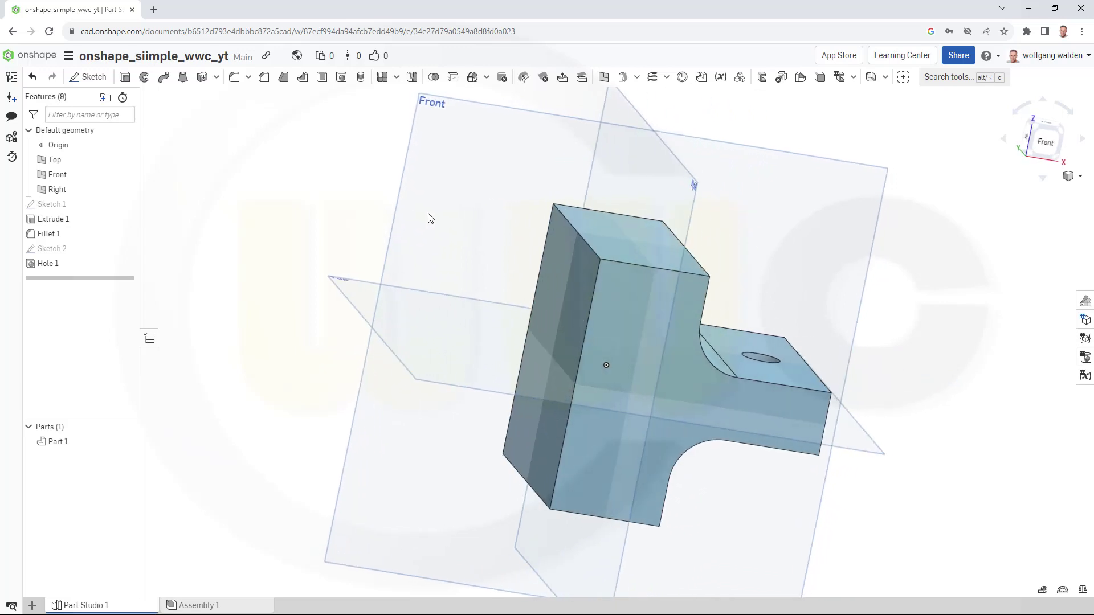
pyautogui.moveTo(432, 218); pyautogui.dragTo(336, 178, button='right')
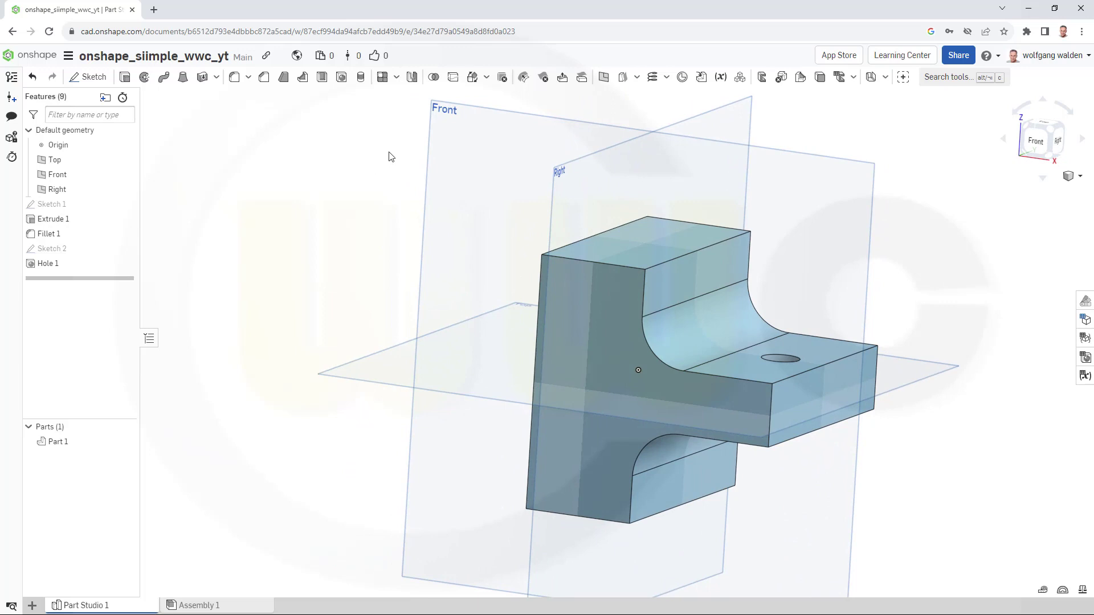
# Mirror Part 1 across the Right plane into a new separate Part 2
pyautogui.click(411, 77)
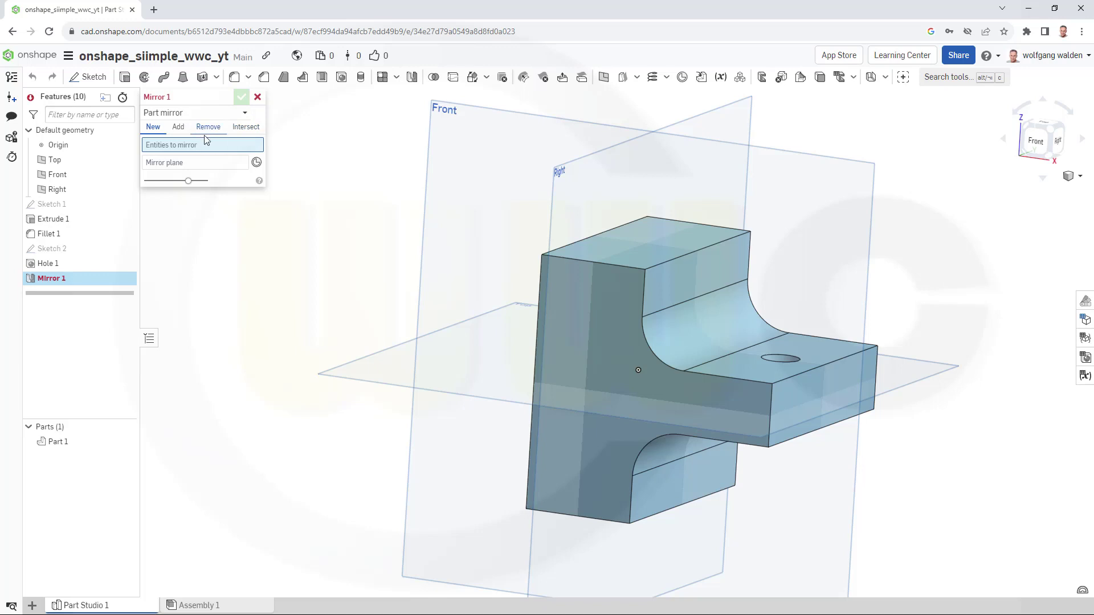
pyautogui.click(622, 290)
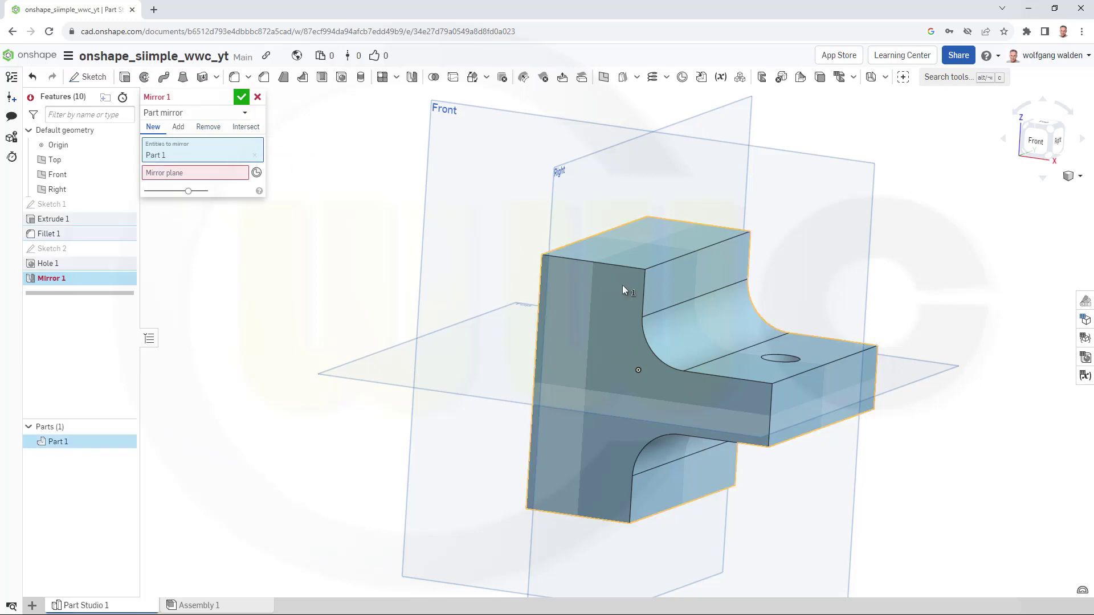
pyautogui.click(211, 172)
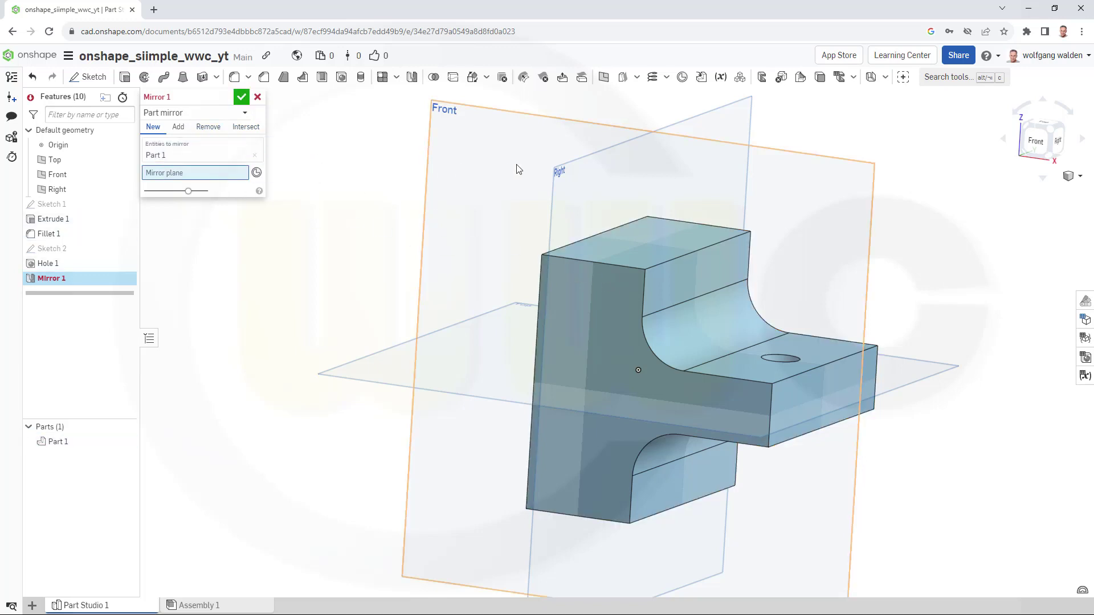
pyautogui.click(578, 165)
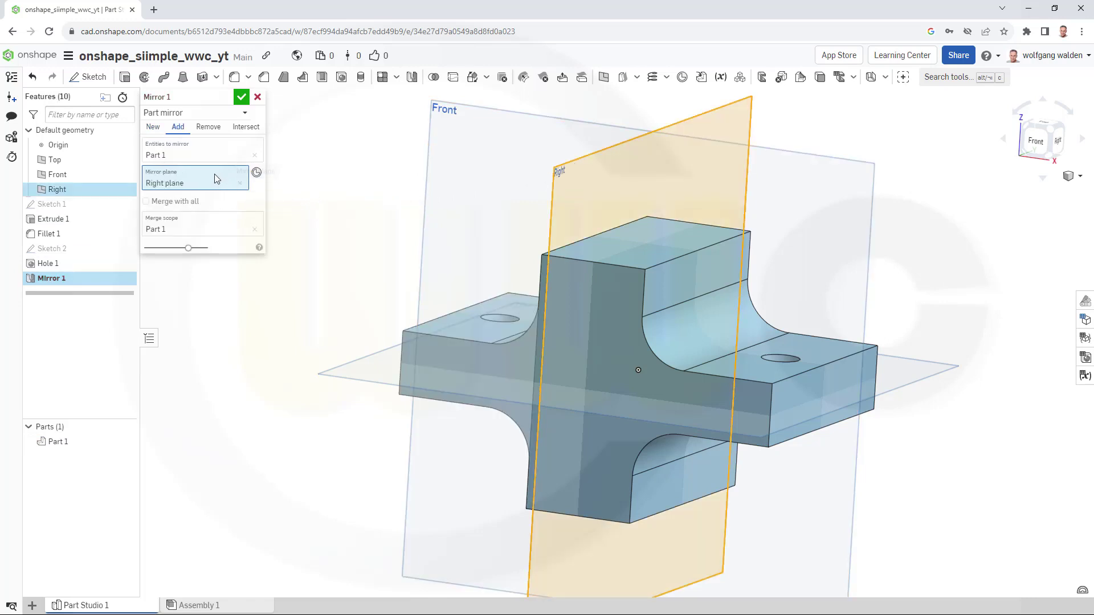
pyautogui.click(154, 128)
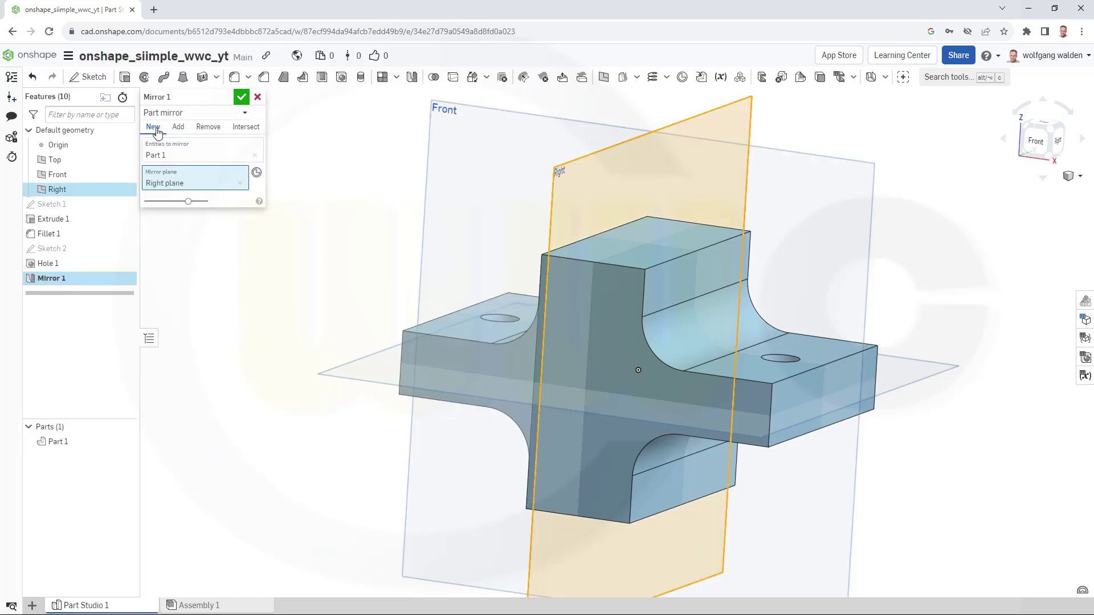
pyautogui.click(241, 99)
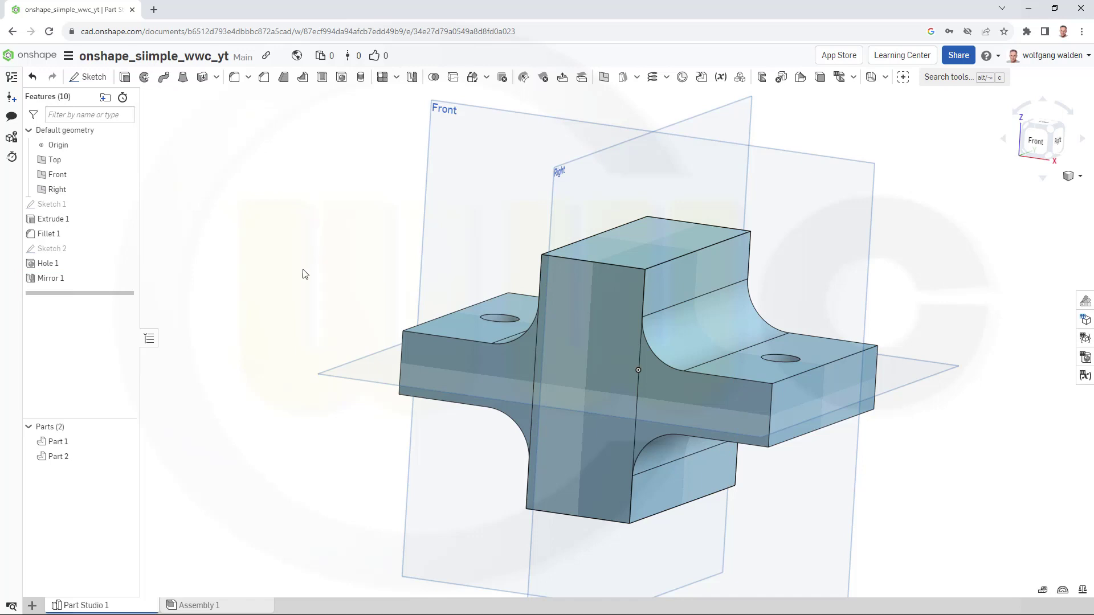
pyautogui.click(59, 457)
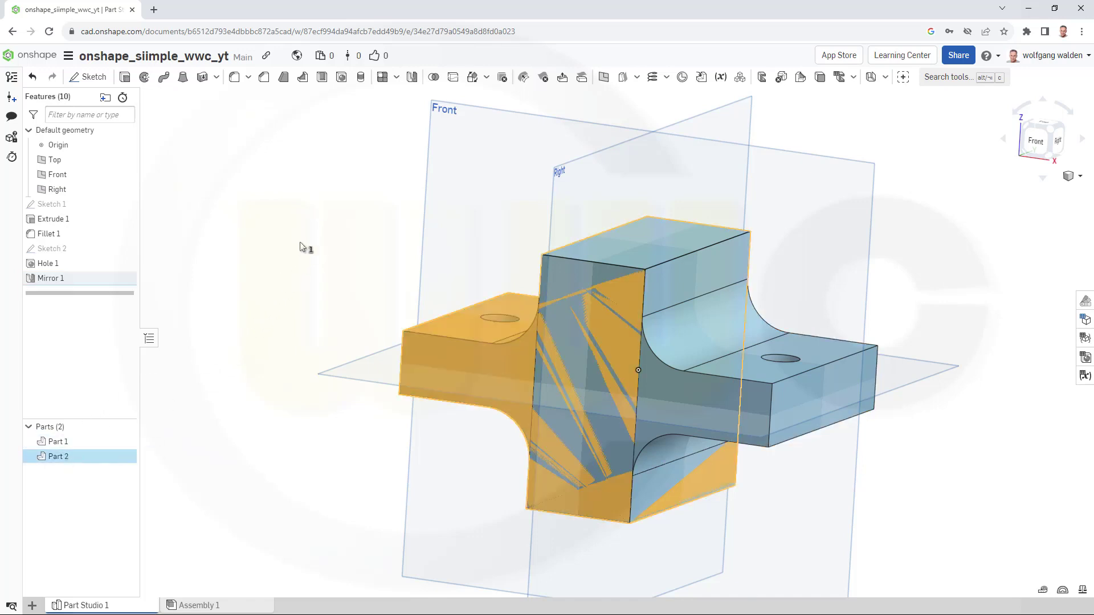
pyautogui.click(470, 81)
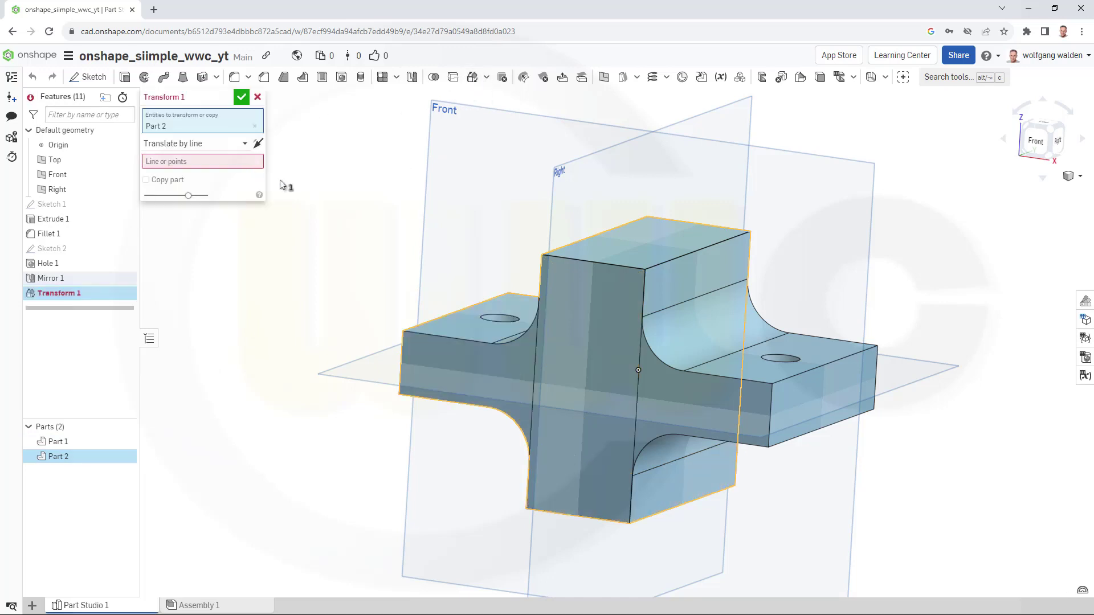
pyautogui.press('Escape')
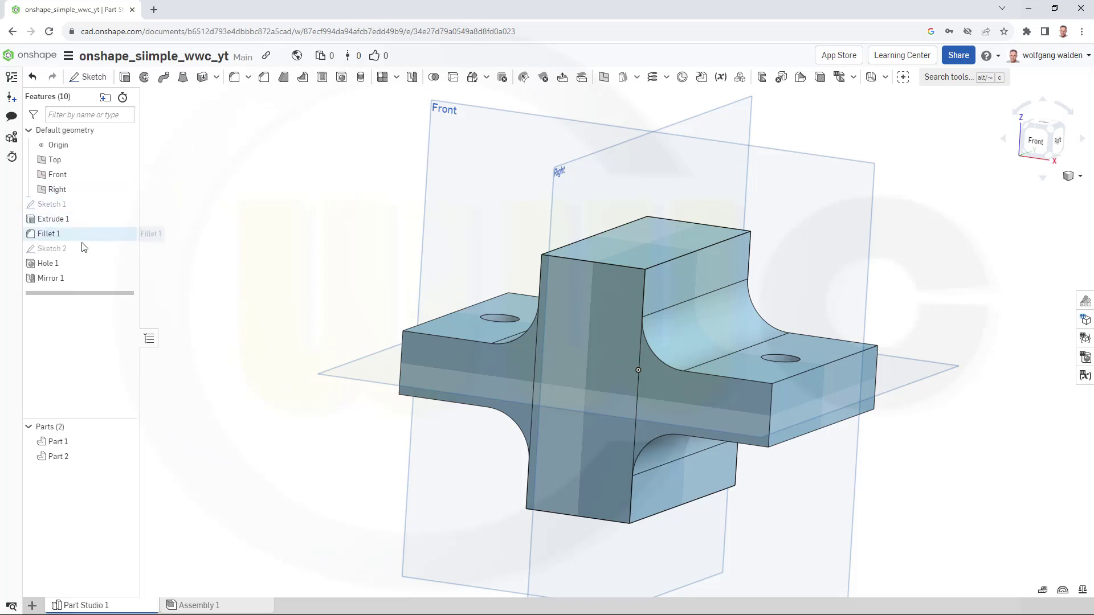
# In Sketch 1, draw a construction line from the origin out past the arm
pyautogui.doubleClick(60, 204)
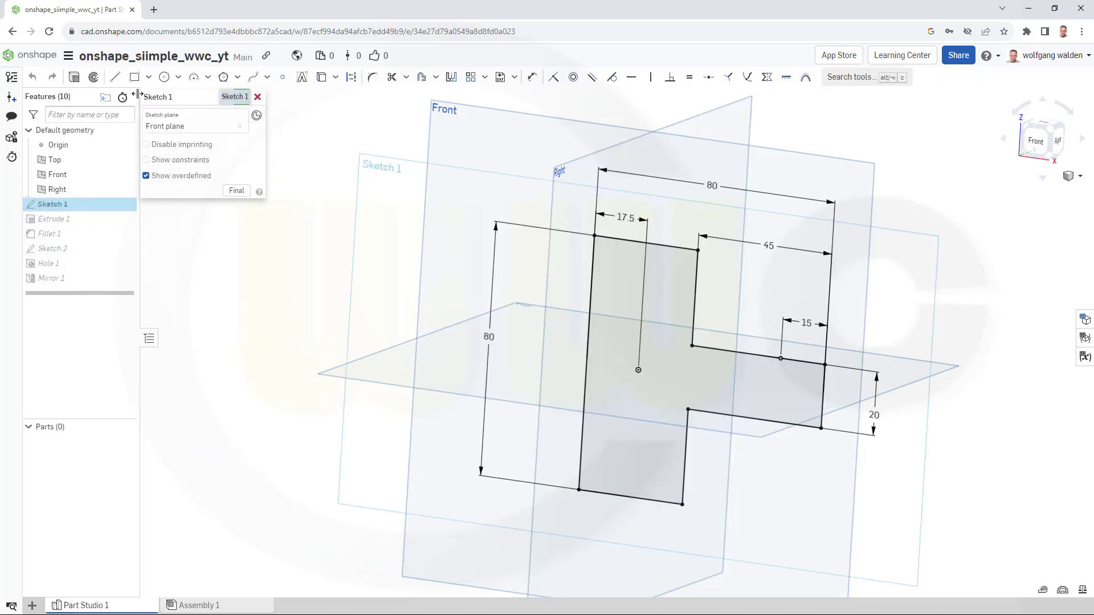
pyautogui.click(115, 77)
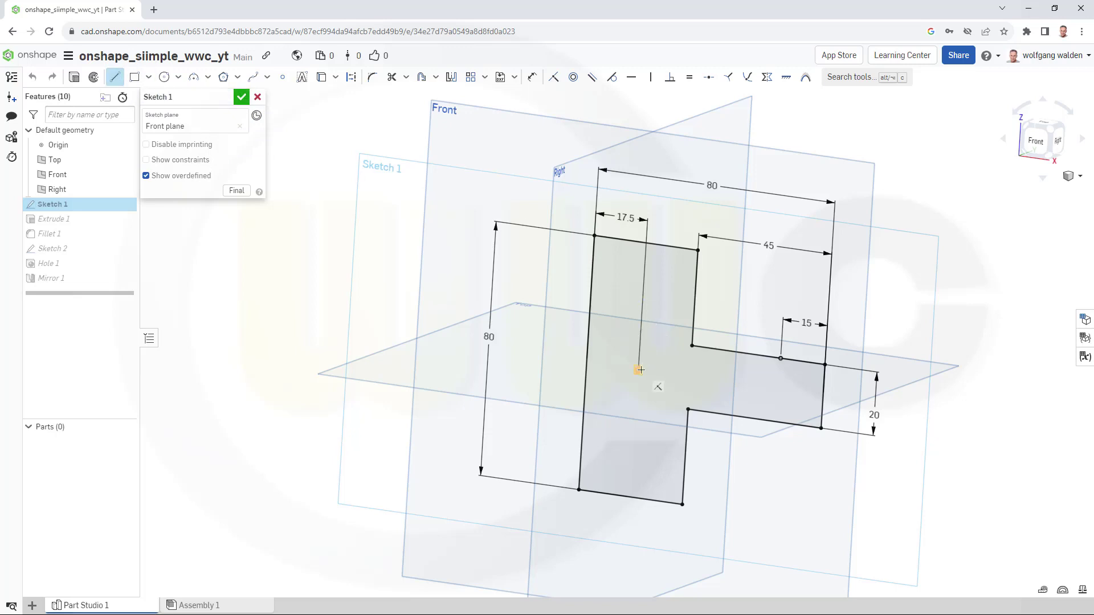
pyautogui.click(639, 371)
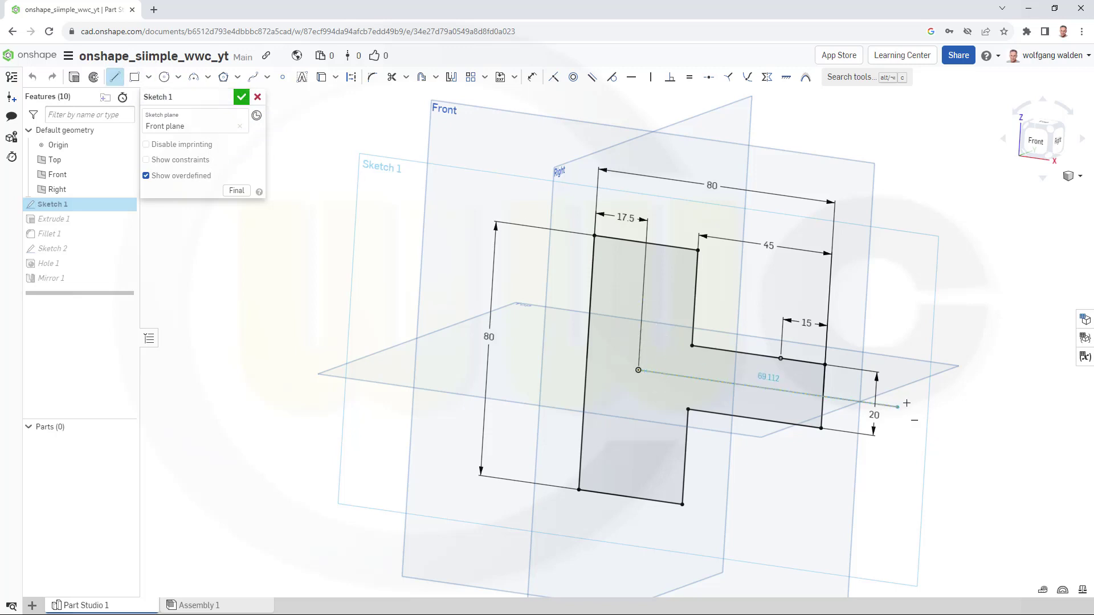
pyautogui.click(986, 420)
pyautogui.press('Escape')
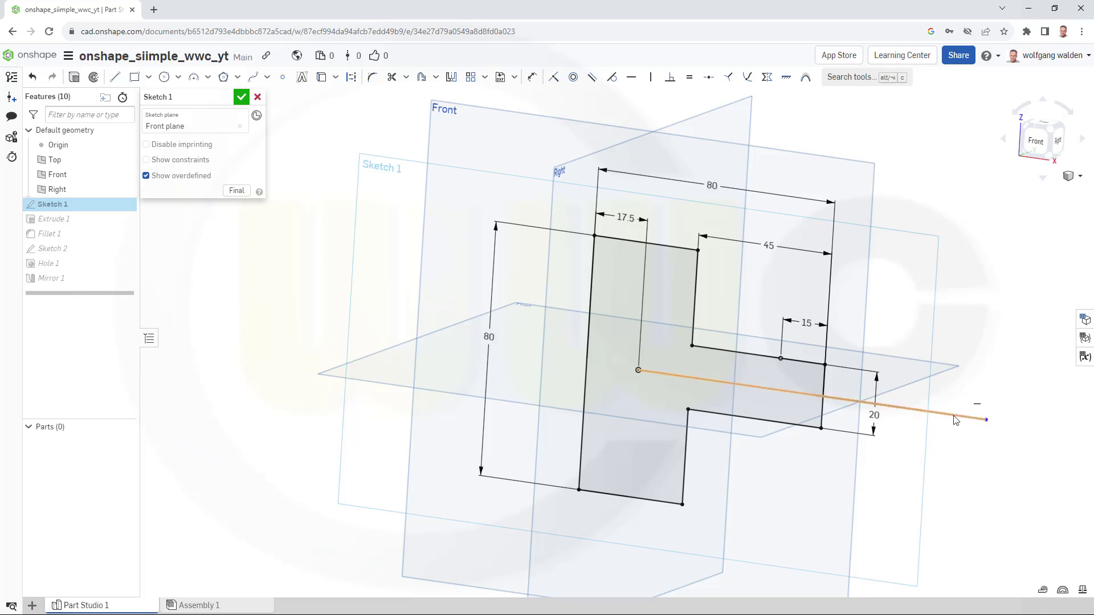
pyautogui.click(956, 417)
pyautogui.click(351, 77)
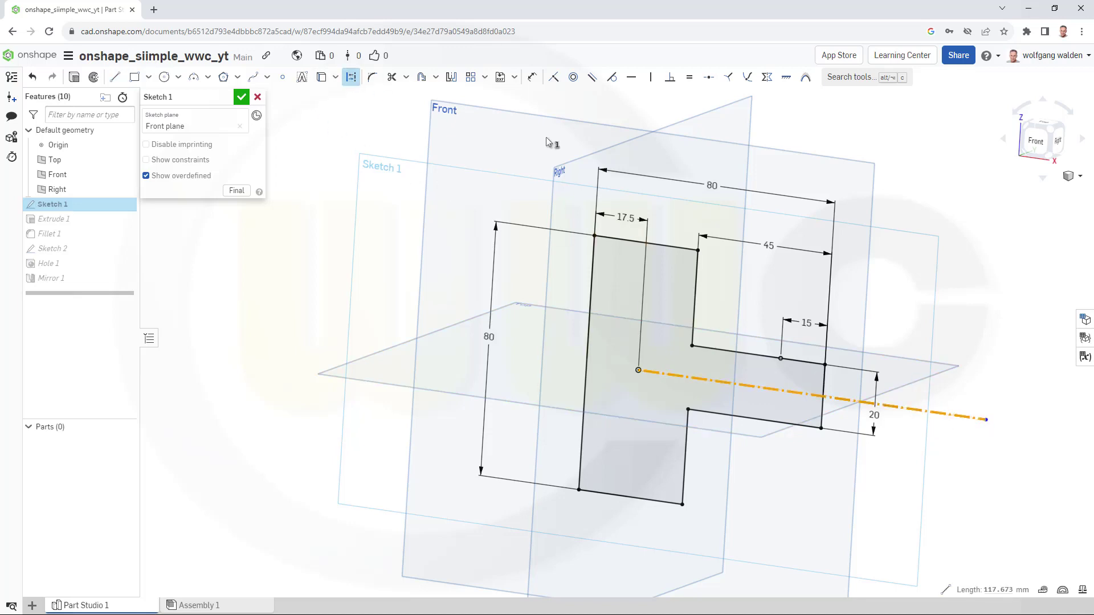
pyautogui.click(241, 98)
pyautogui.click(332, 204)
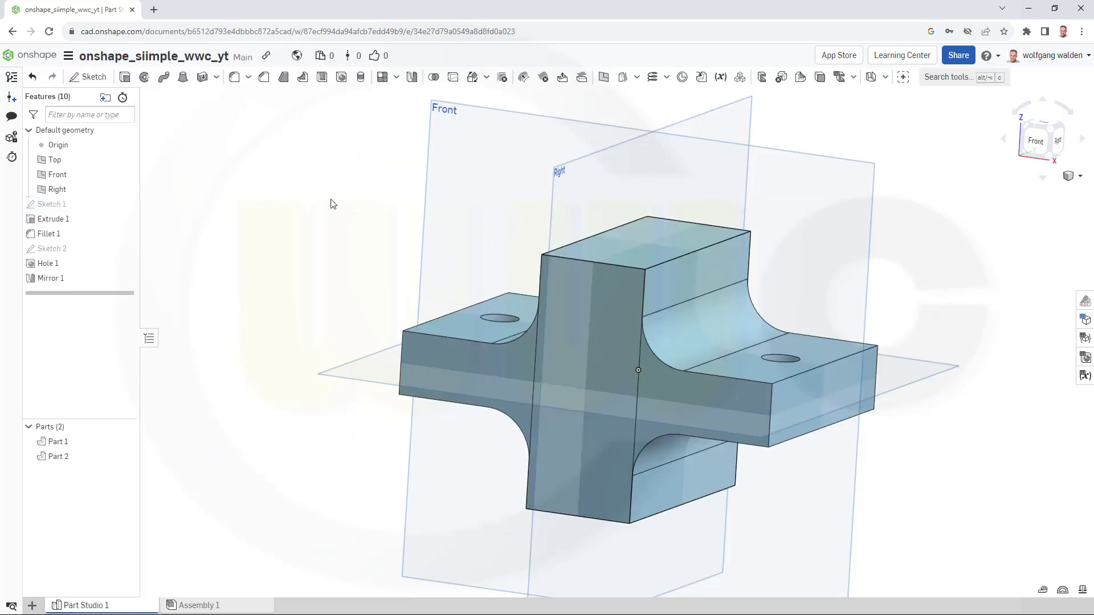
# Transform Part 2 with a 90 degree rotation about the Sketch 1 construction line
pyautogui.click(68, 456)
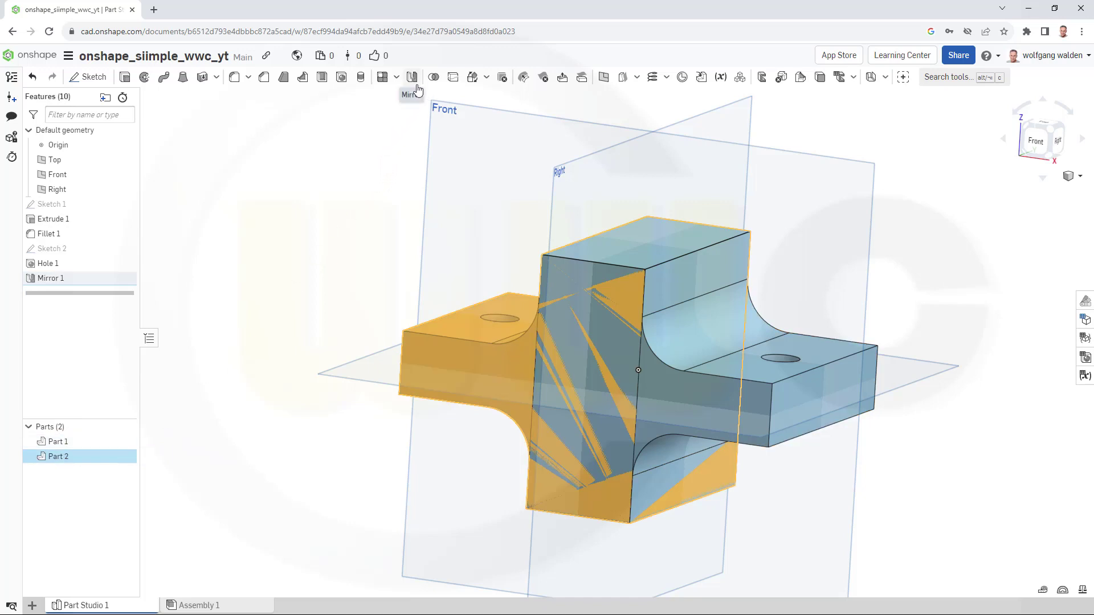
pyautogui.click(485, 81)
pyautogui.click(473, 79)
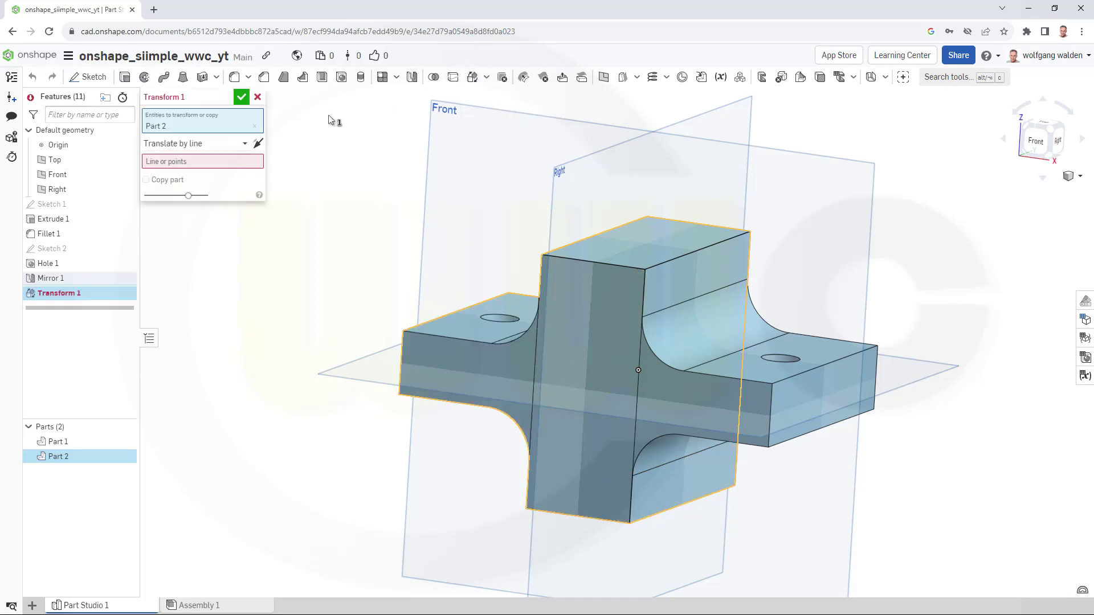
pyautogui.click(245, 145)
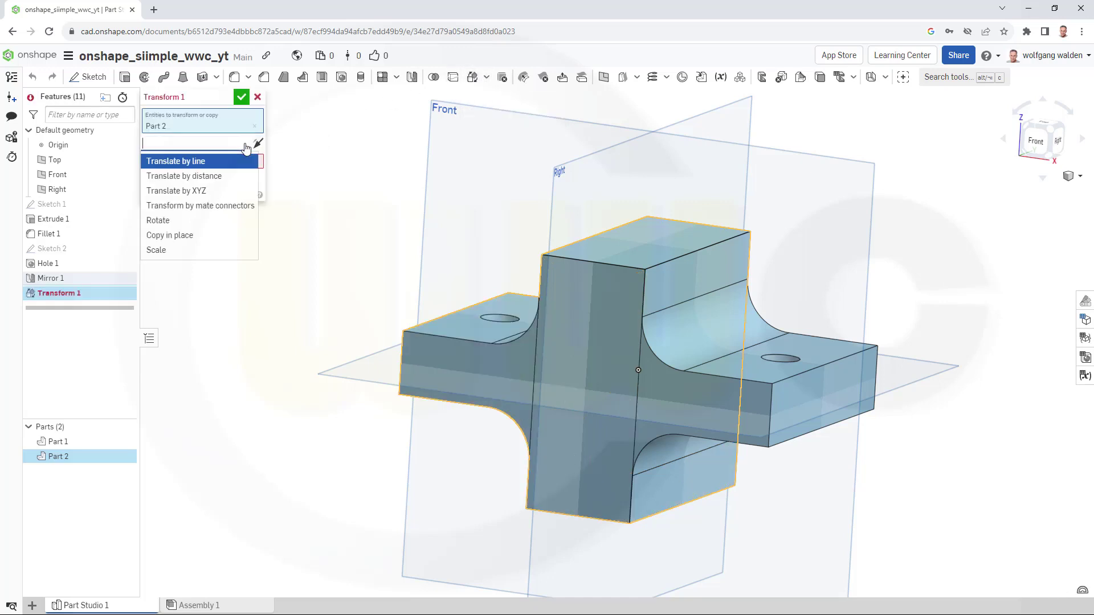
pyautogui.click(153, 221)
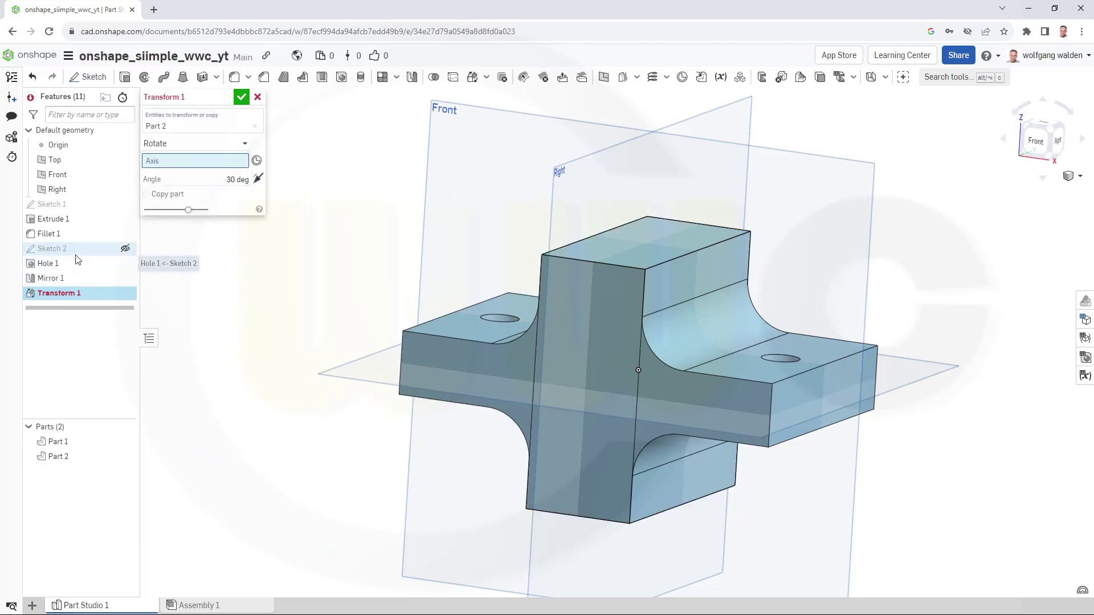
pyautogui.click(124, 249)
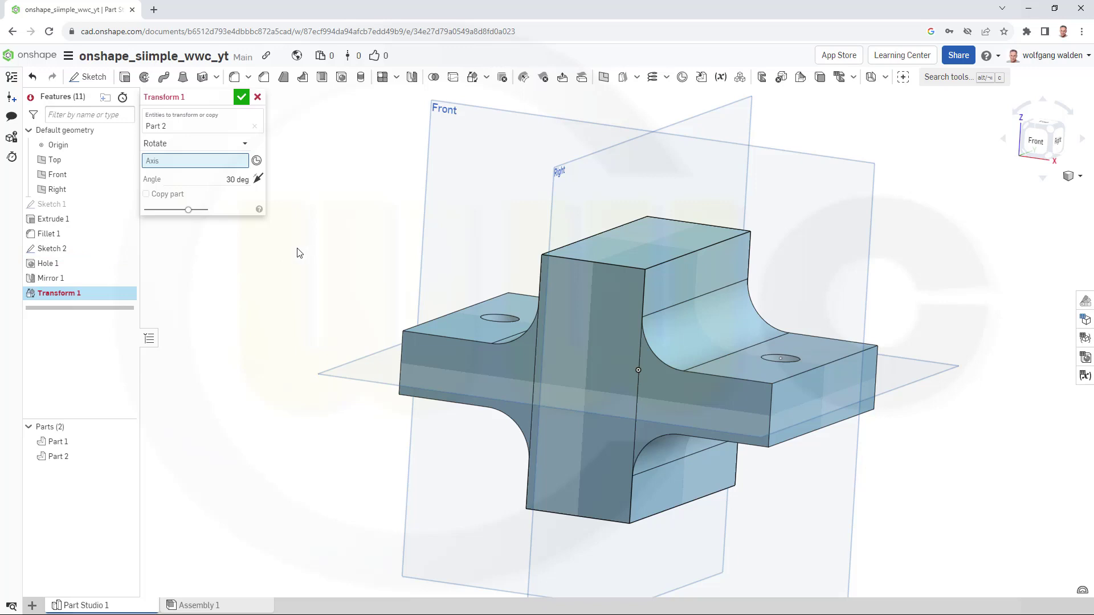
pyautogui.click(124, 205)
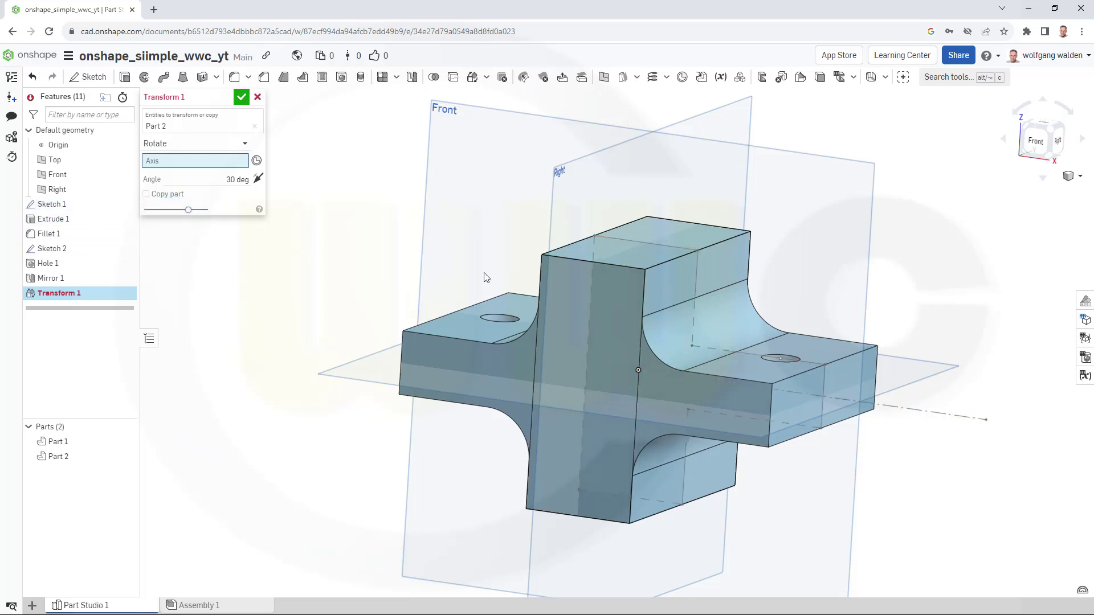
pyautogui.click(927, 412)
pyautogui.click(237, 190)
pyautogui.write('90')
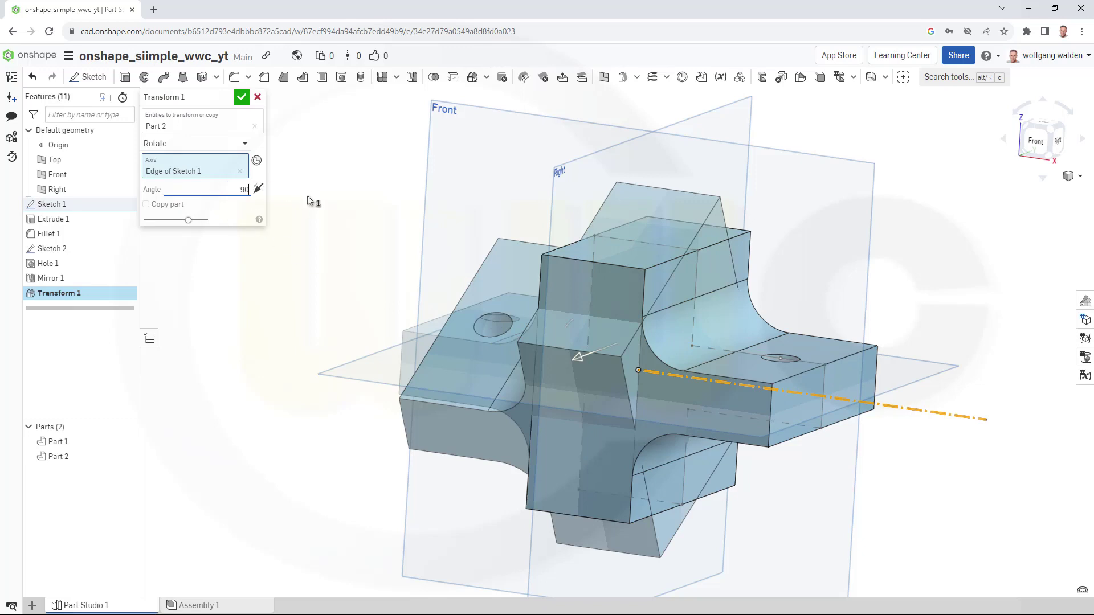
pyautogui.press('Return')
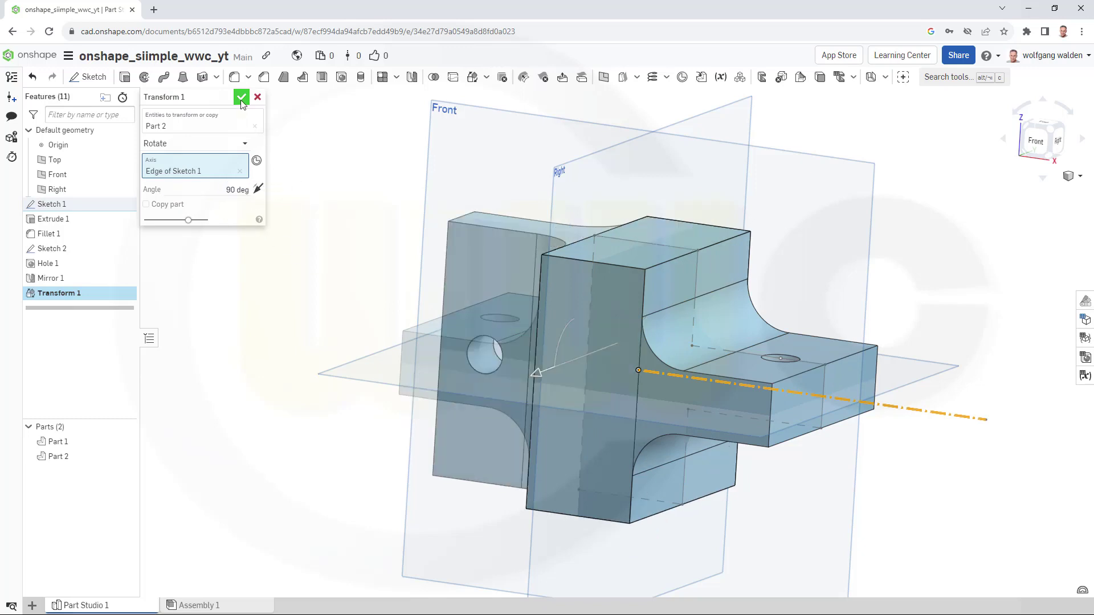
pyautogui.click(242, 97)
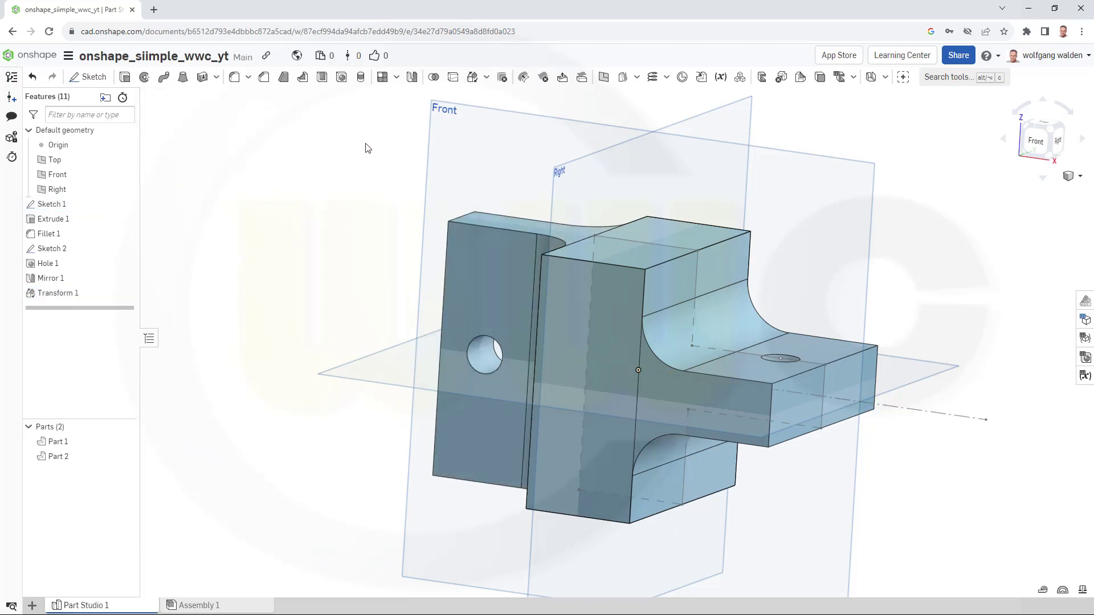
# Unite Part 1 and Part 2 with a Boolean union into one solid
pyautogui.click(433, 77)
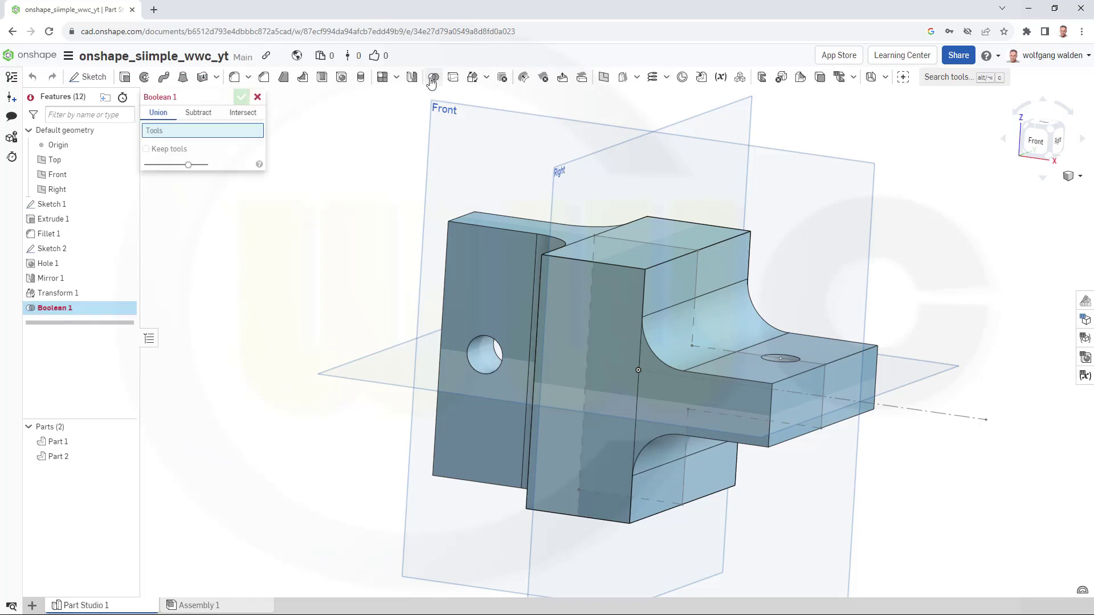
pyautogui.click(670, 302)
pyautogui.click(491, 270)
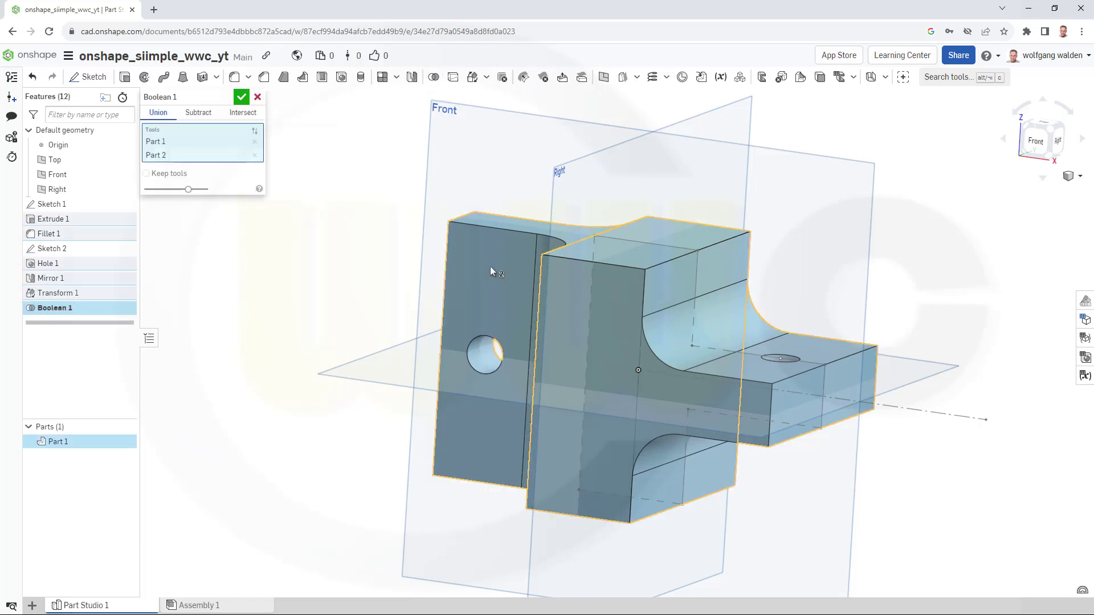
pyautogui.click(241, 99)
pyautogui.moveTo(313, 264)
pyautogui.mouseDown(button='right')
pyautogui.moveTo(334, 278)
pyautogui.moveTo(399, 283)
pyautogui.moveTo(374, 269)
pyautogui.moveTo(359, 288)
pyautogui.moveTo(340, 283)
pyautogui.moveTo(341, 308)
pyautogui.moveTo(361, 285)
pyautogui.moveTo(385, 298)
pyautogui.moveTo(319, 279)
pyautogui.mouseUp(button='right')
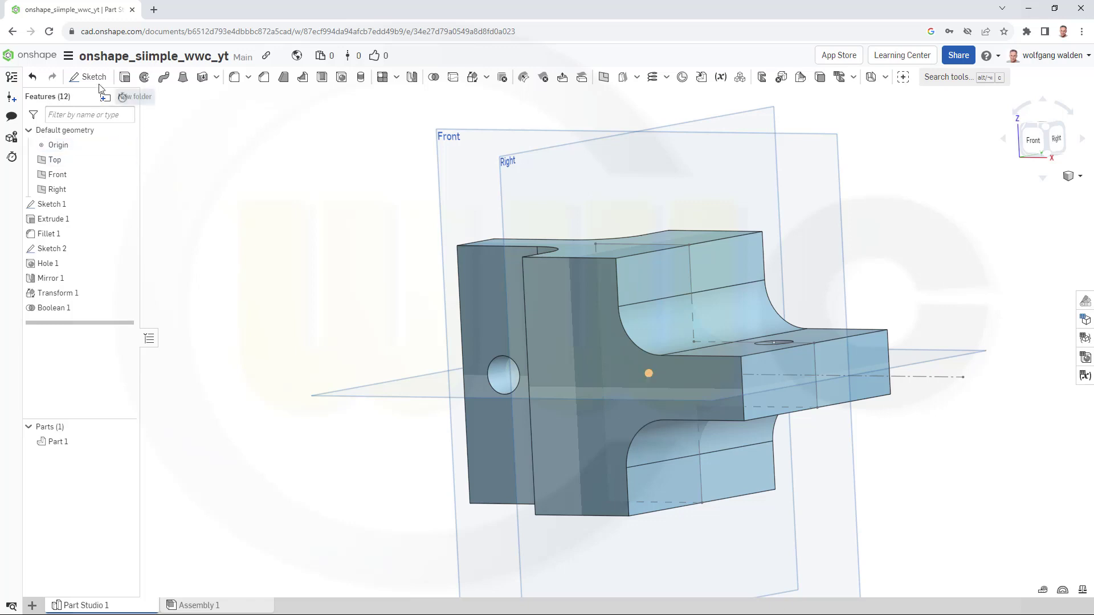
# Start a sketch on the Right plane and draw a hexagon centred on the origin
pyautogui.hotkey('shift', 's')
pyautogui.click(548, 158)
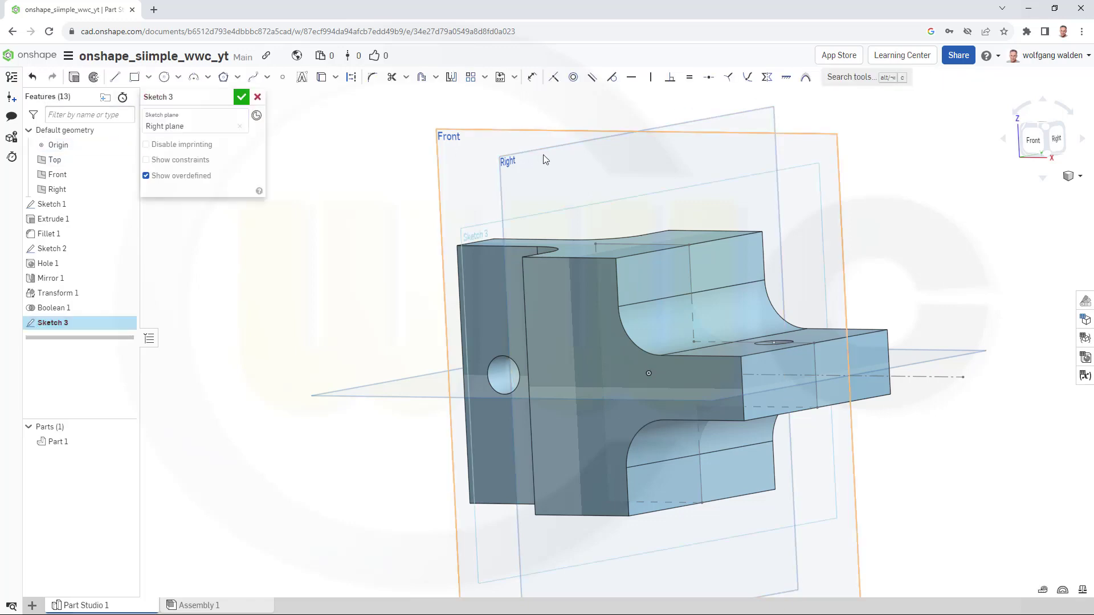
pyautogui.click(1057, 139)
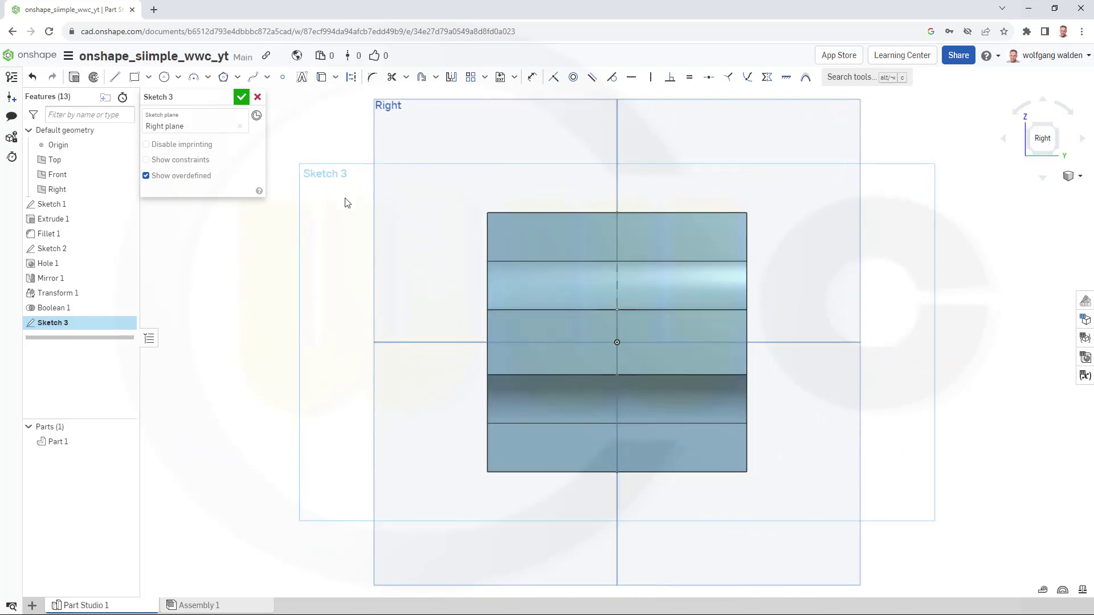
pyautogui.click(224, 77)
pyautogui.click(616, 342)
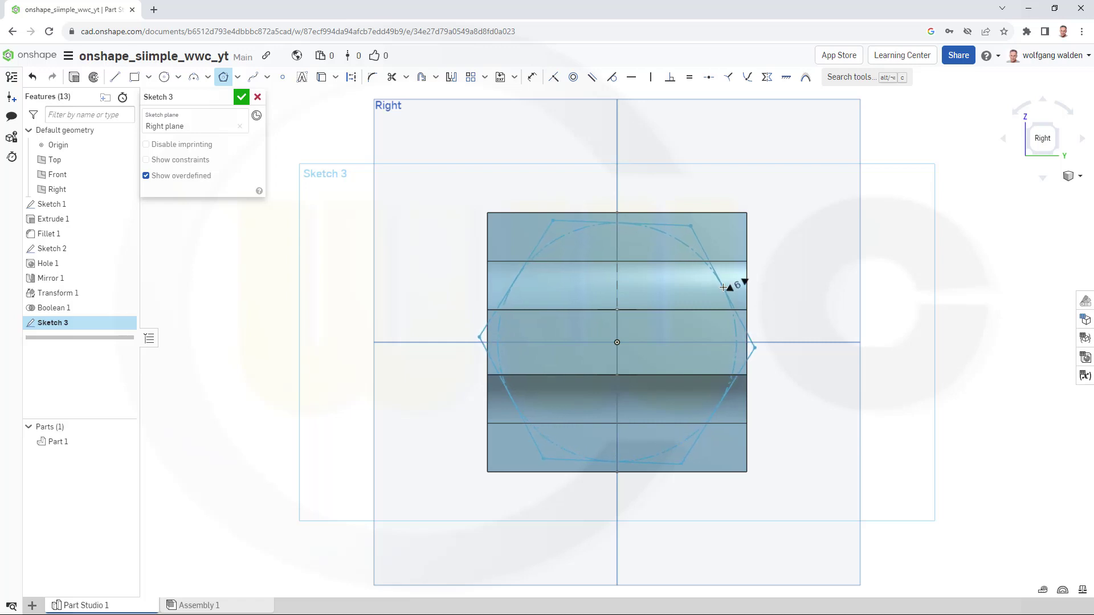
pyautogui.click(723, 287)
pyautogui.press('Escape')
# Dimension the hexagon 50 mm across its top and bottom flats
pyautogui.click(531, 77)
pyautogui.click(570, 224)
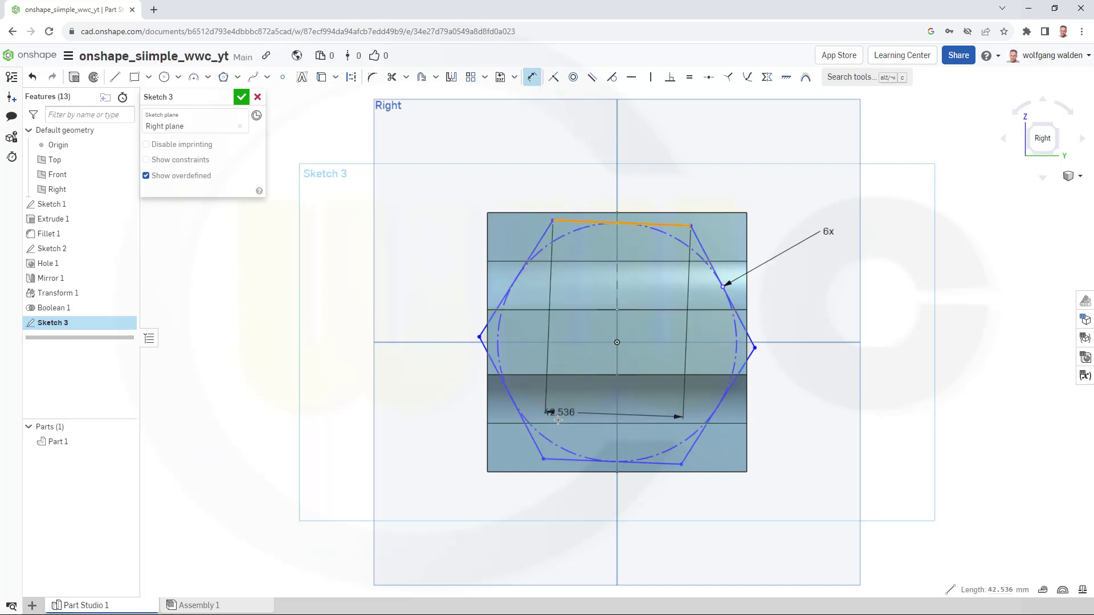
pyautogui.click(562, 458)
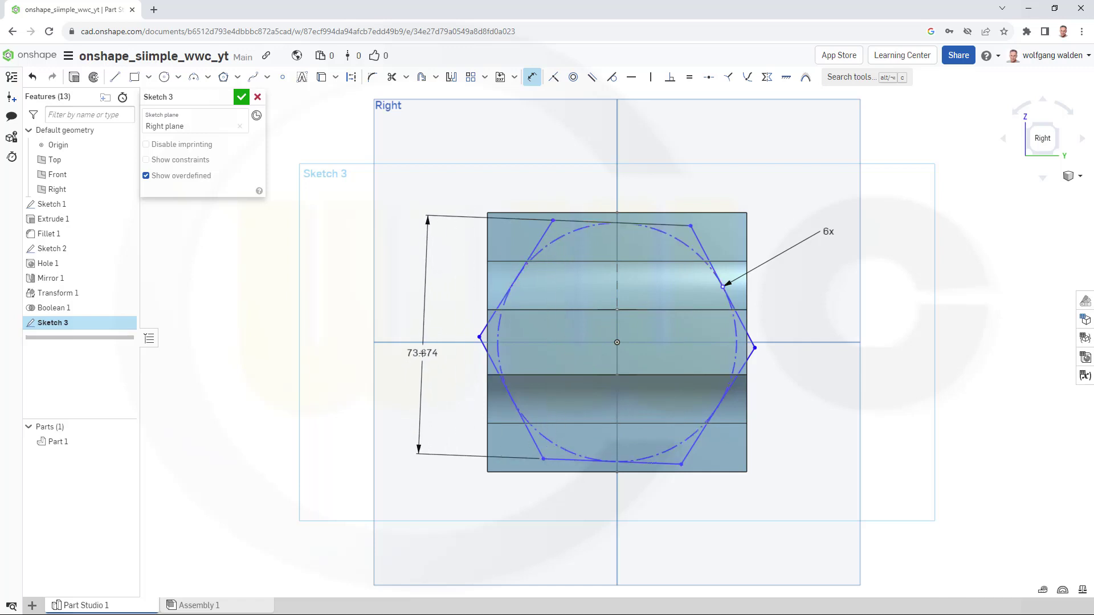
pyautogui.click(422, 353)
pyautogui.write('50')
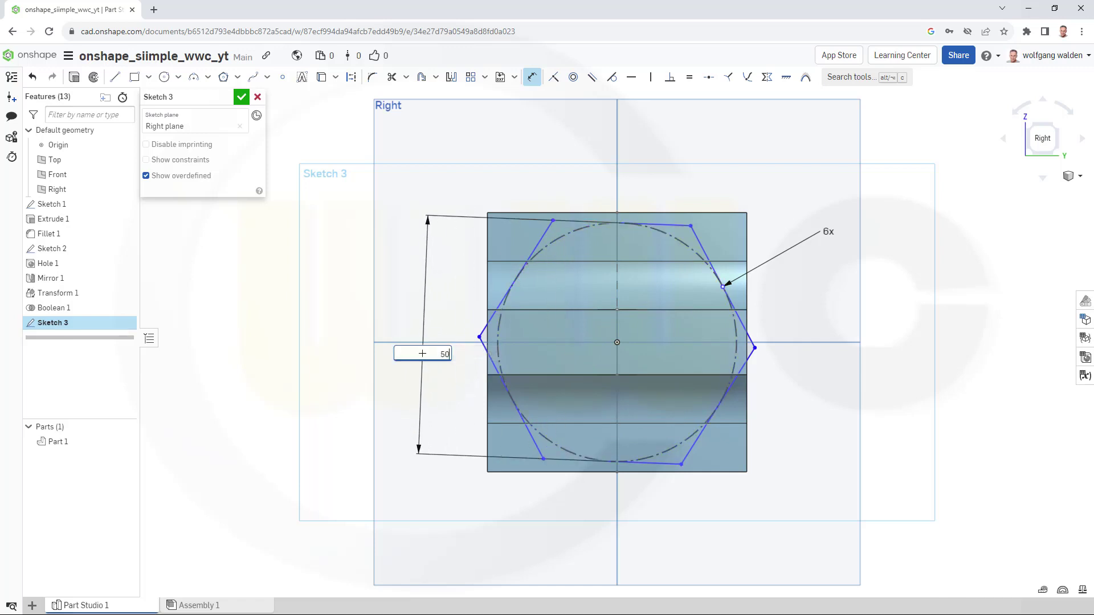
pyautogui.press('Return')
pyautogui.press('Escape')
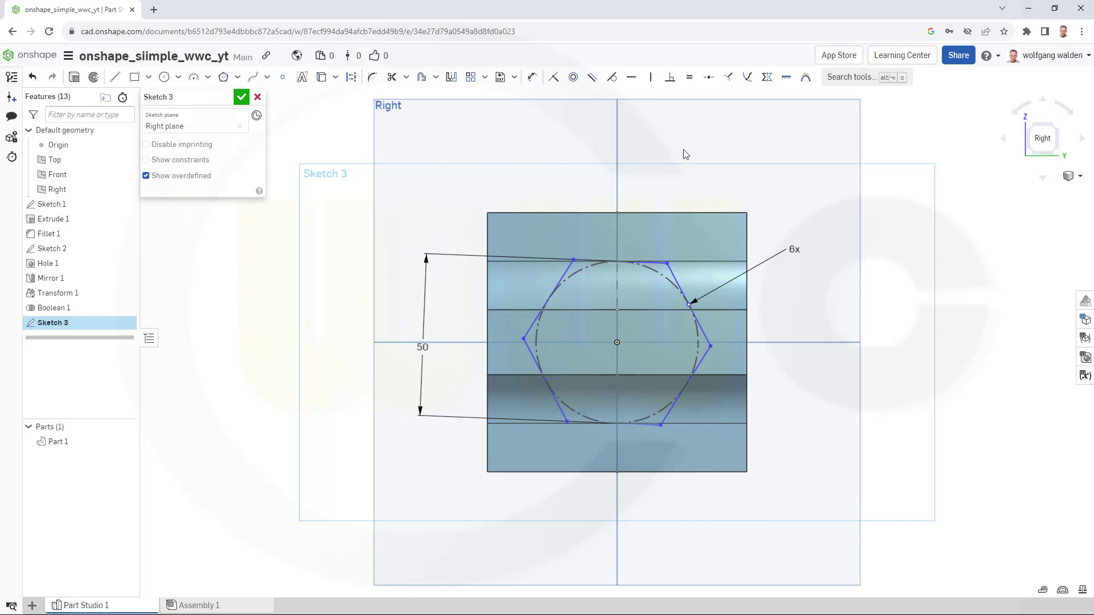
# Constrain the hexagon's top edge to be horizontal
pyautogui.click(656, 263)
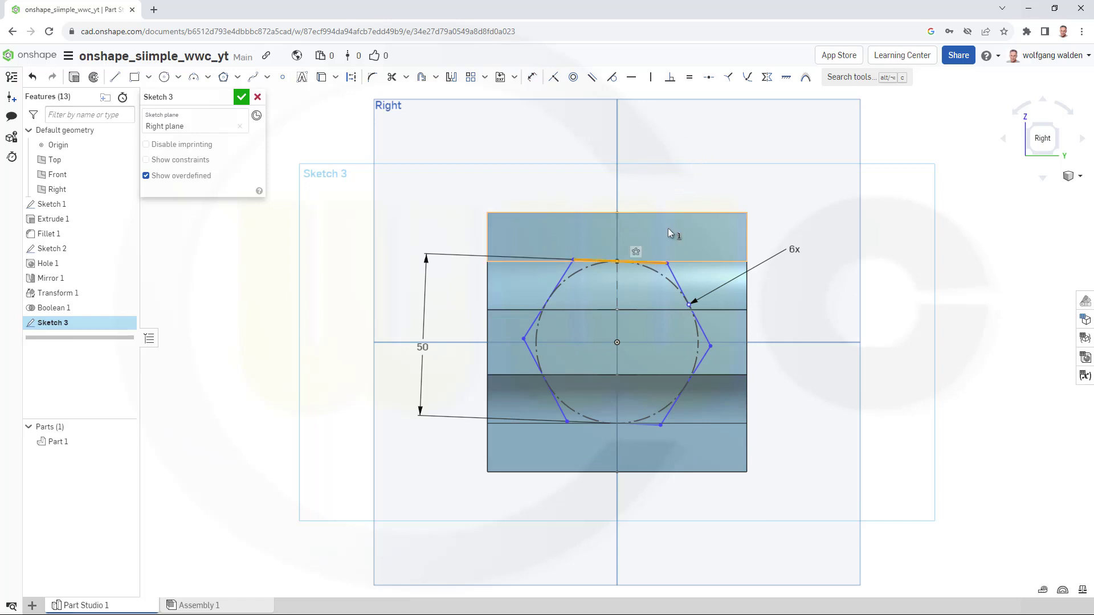
pyautogui.click(631, 77)
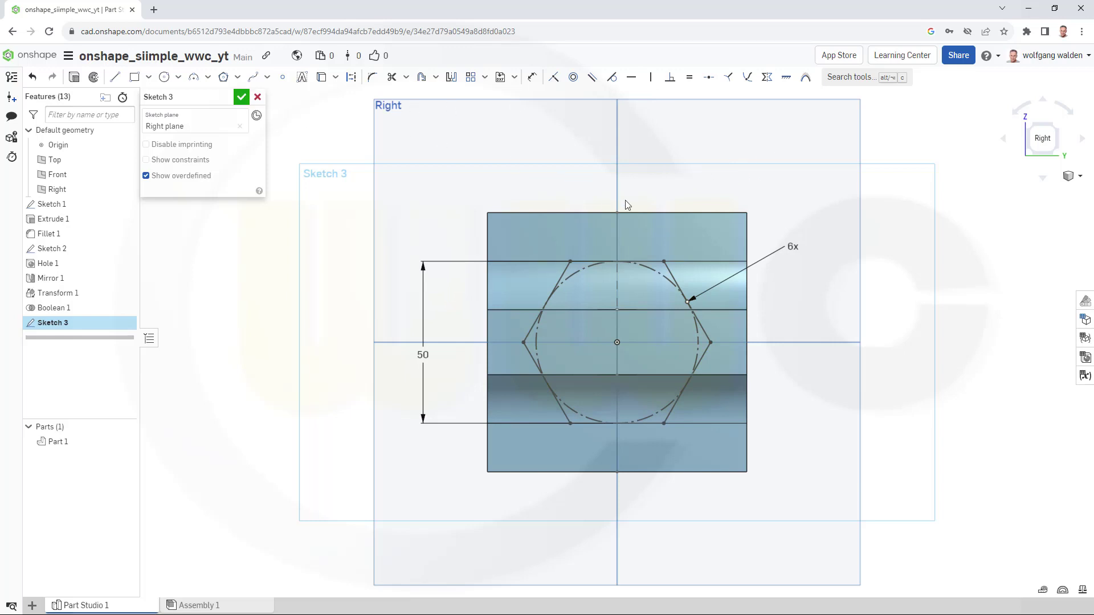
pyautogui.press('Left')
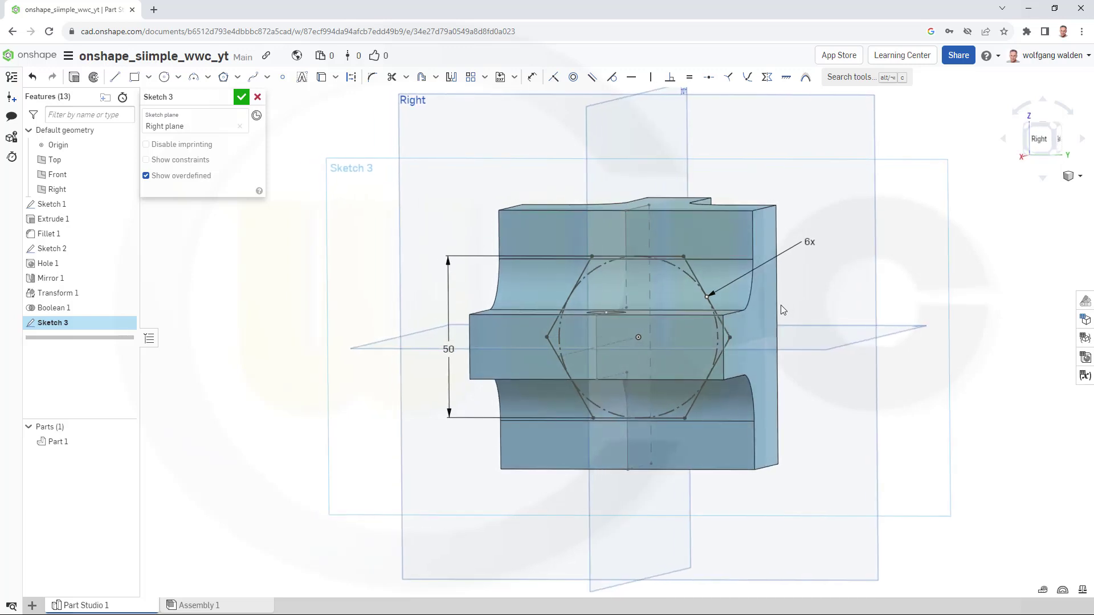
pyautogui.press('Up')
pyautogui.press('Down')
pyautogui.press('Right')
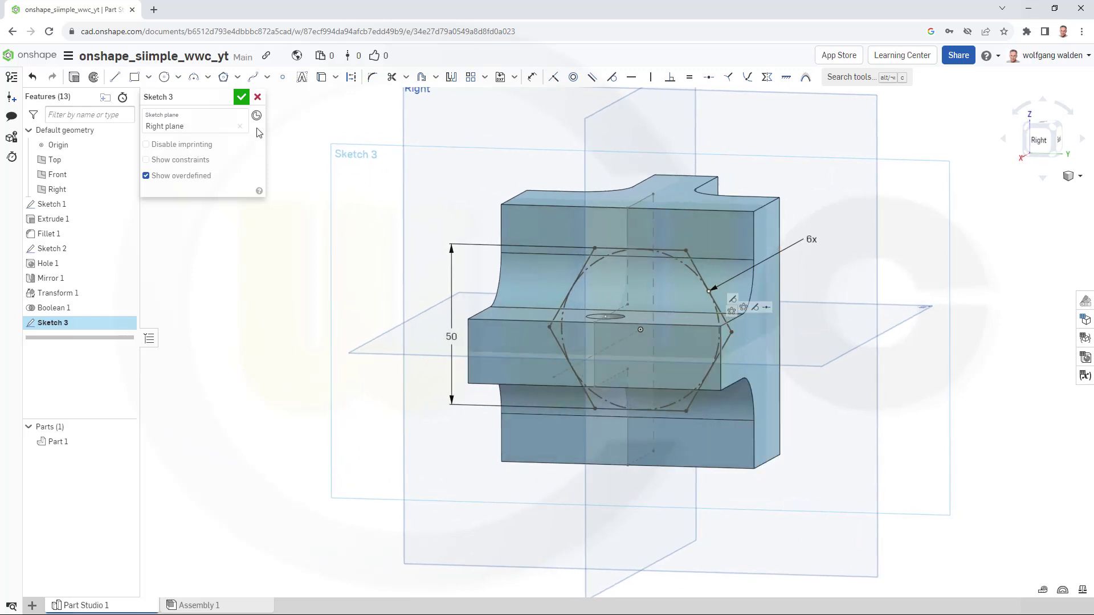
# Finish Sketch 3 and view the model from behind
pyautogui.click(282, 77)
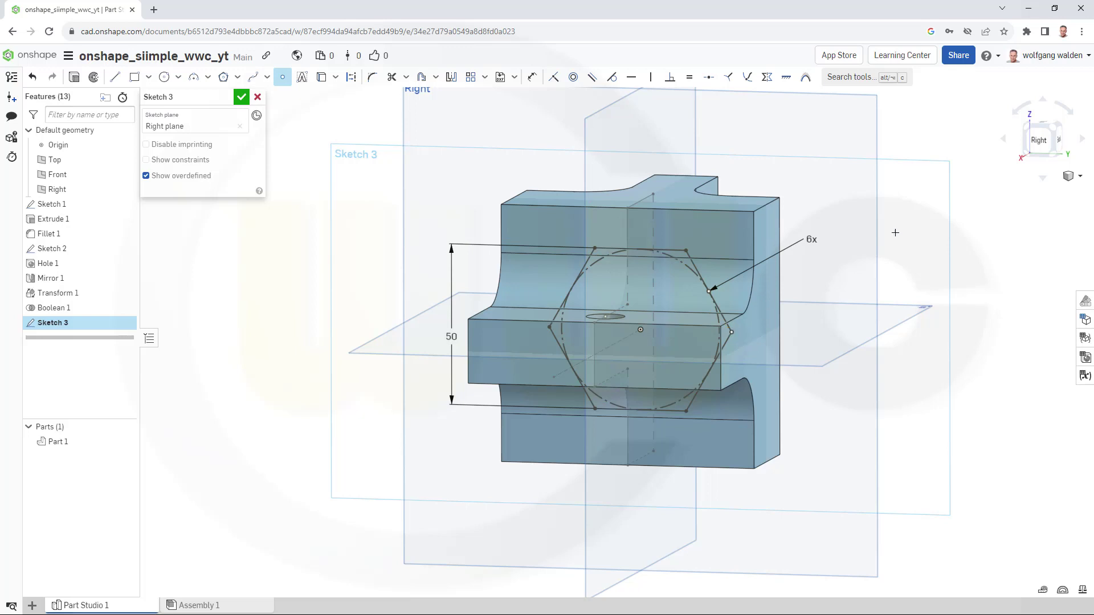
pyautogui.click(241, 97)
pyautogui.moveTo(381, 244); pyautogui.dragTo(312, 240, button='right')
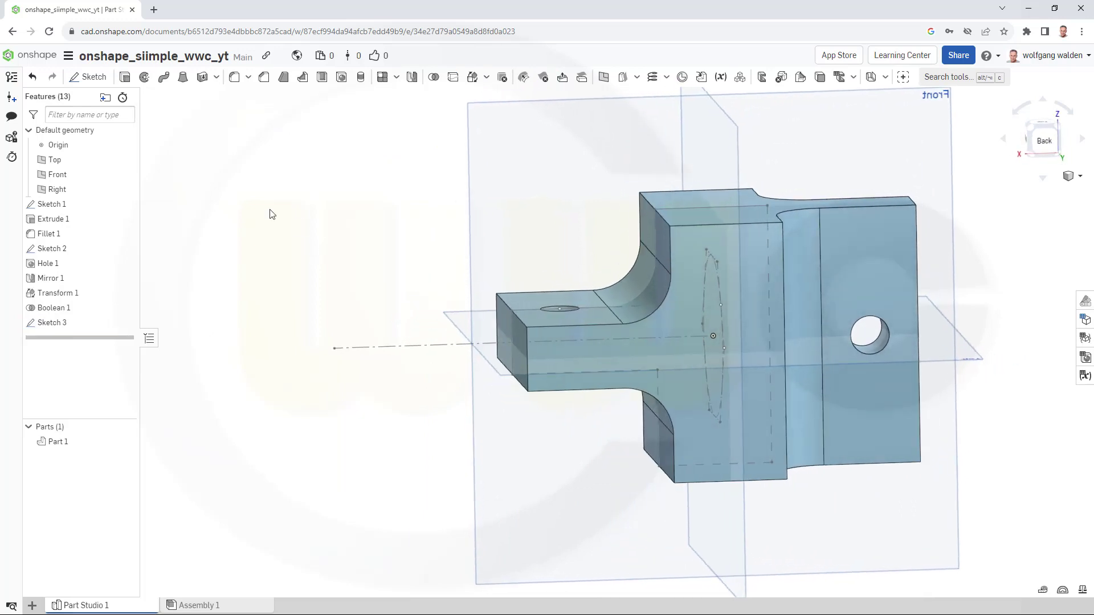
# Extrude Sketch 3 symmetrically 140 mm with the Intersect option against the part
pyautogui.click(125, 80)
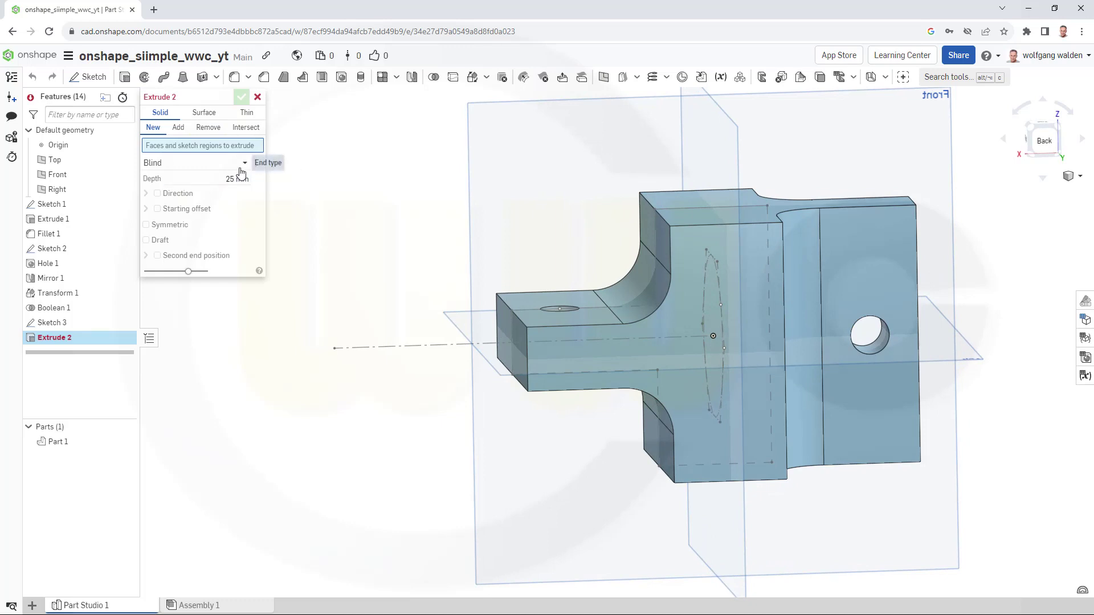
pyautogui.click(146, 225)
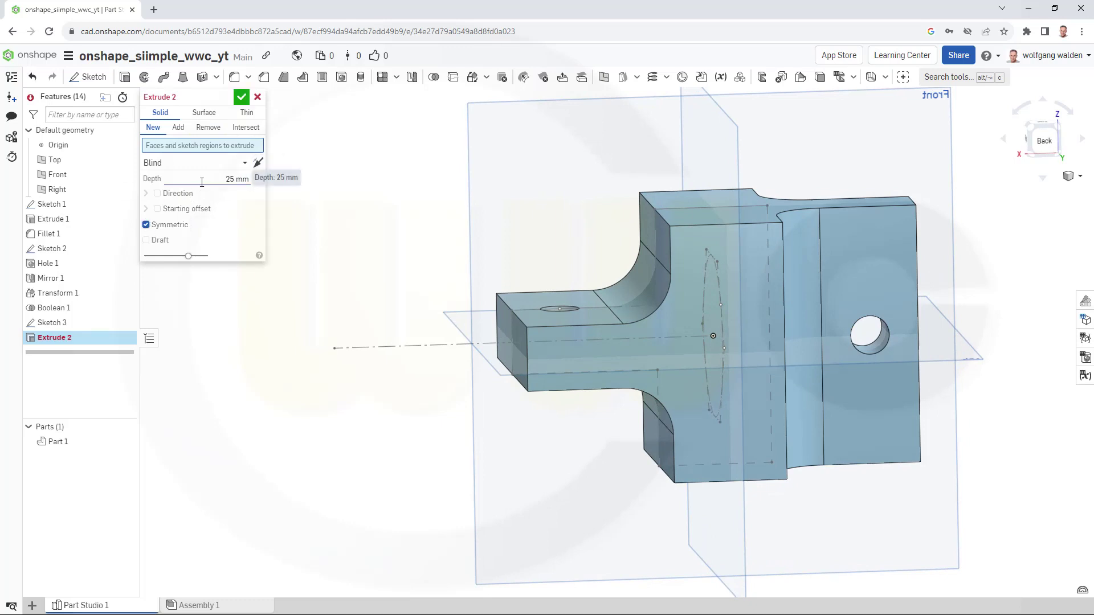
pyautogui.write('140')
pyautogui.press('Tab')
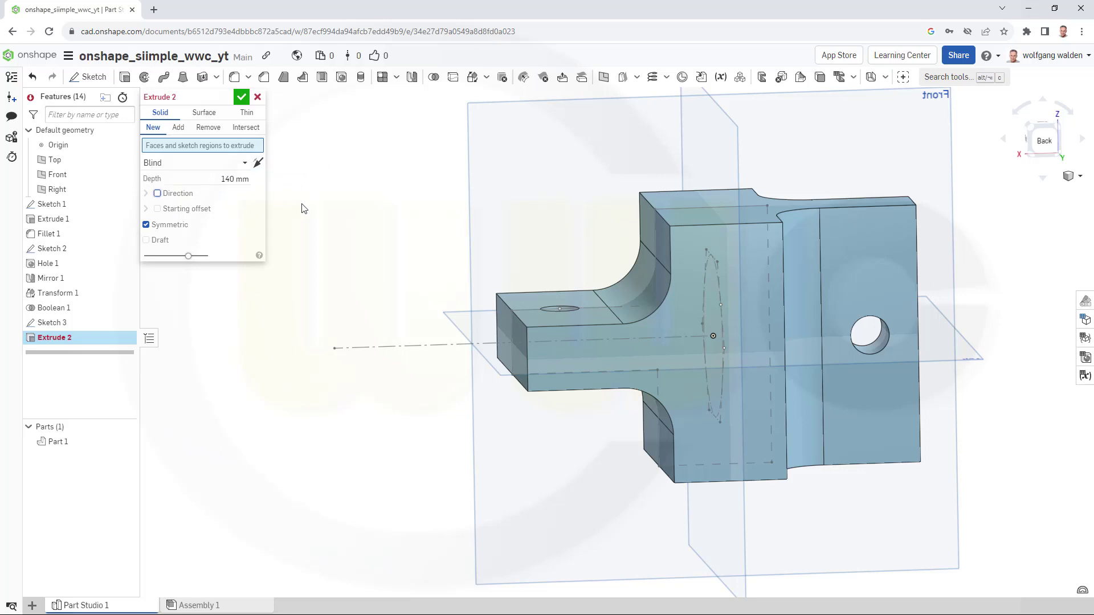
pyautogui.click(60, 323)
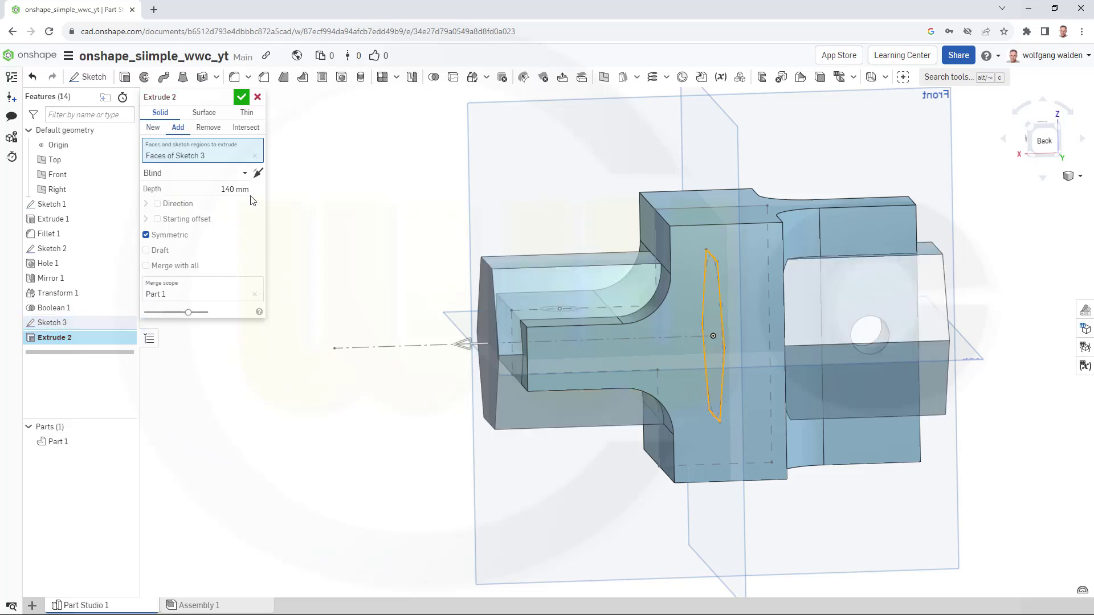
pyautogui.click(248, 131)
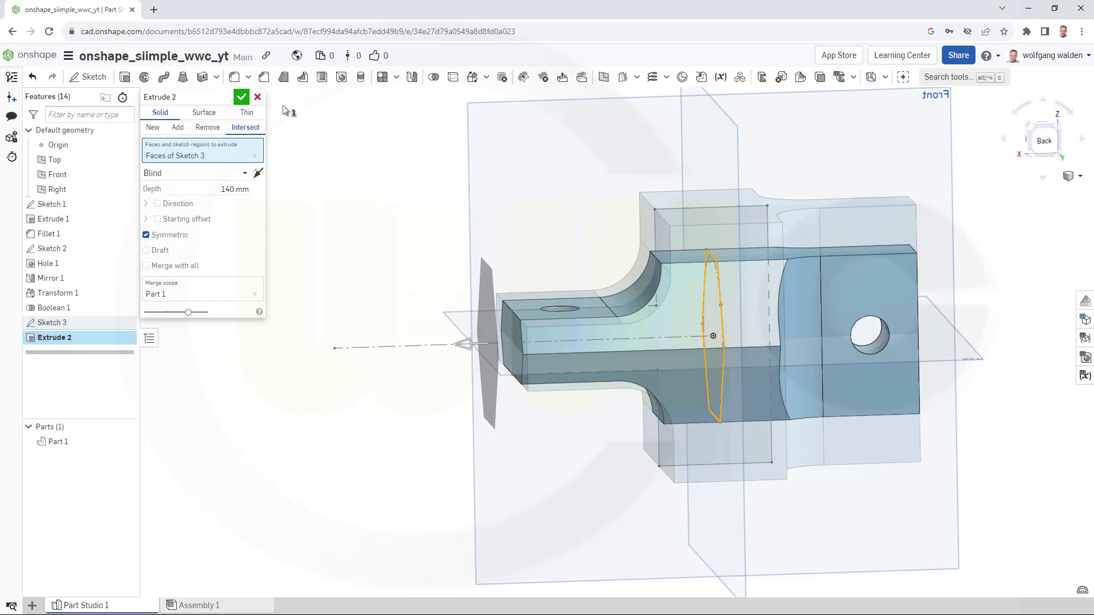
# Apply the intersect extrusion to trim the part, and hide Sketch 2 and Sketch 1
pyautogui.click(242, 99)
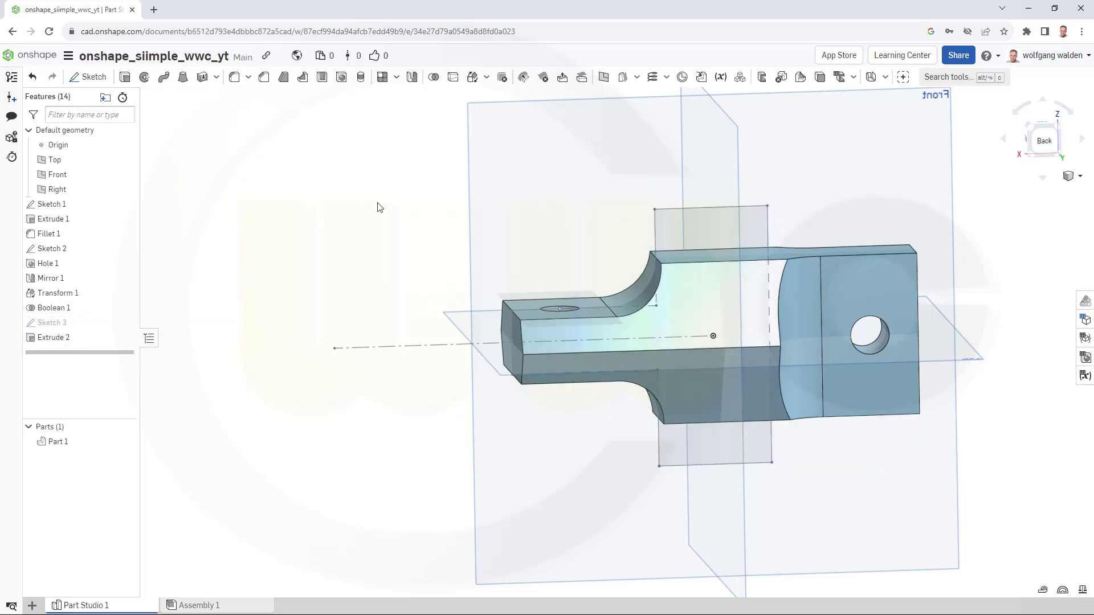
pyautogui.moveTo(393, 209); pyautogui.dragTo(429, 206, button='right')
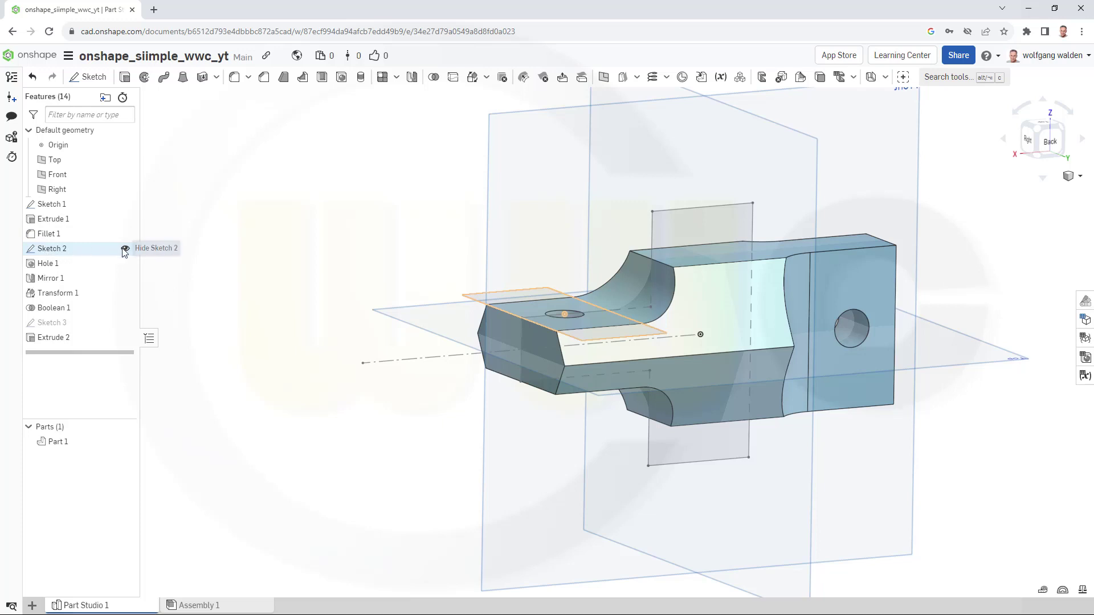
pyautogui.click(125, 250)
pyautogui.click(126, 204)
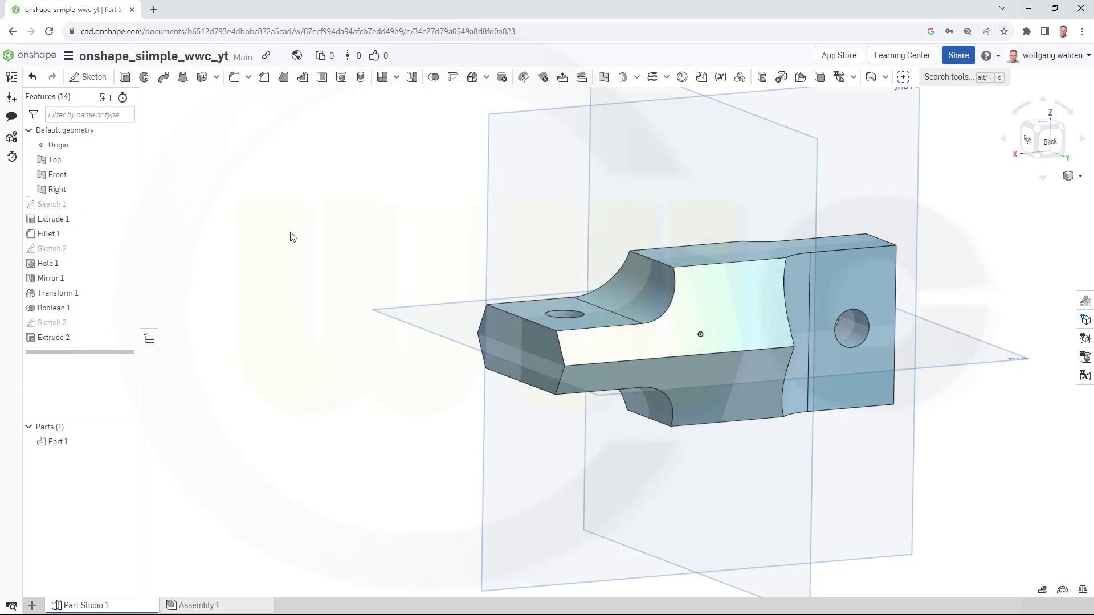
pyautogui.moveTo(305, 237)
pyautogui.mouseDown(button='right')
pyautogui.moveTo(274, 183)
pyautogui.moveTo(295, 137)
pyautogui.moveTo(140, 132)
pyautogui.mouseUp(button='right')
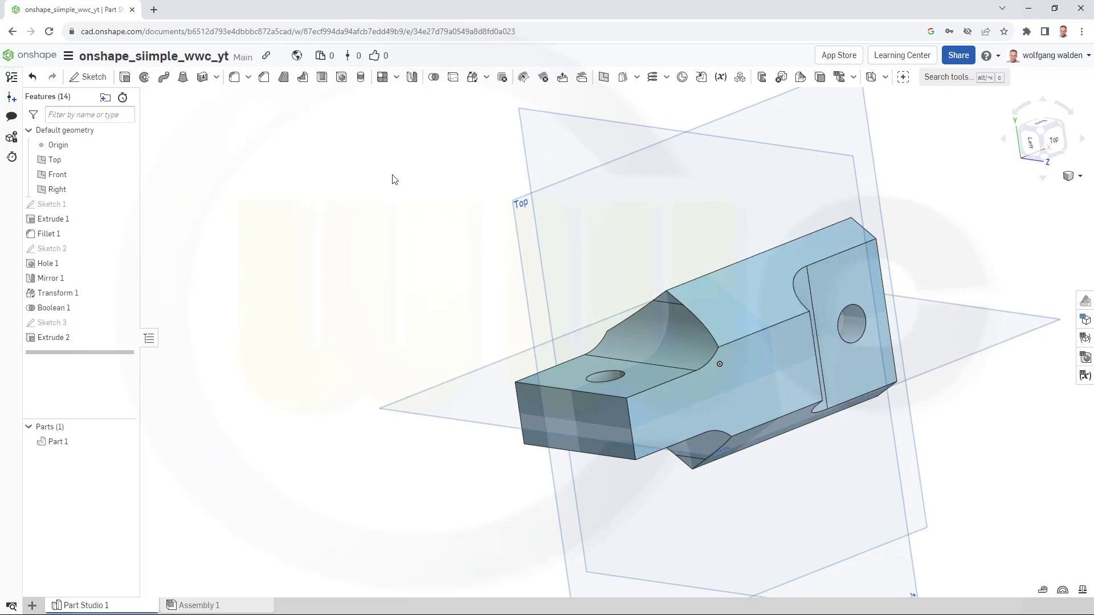
# Create Plane 1 offset 20 mm from the Front plane, flipped to the opposite side
pyautogui.click(604, 80)
pyautogui.click(961, 363)
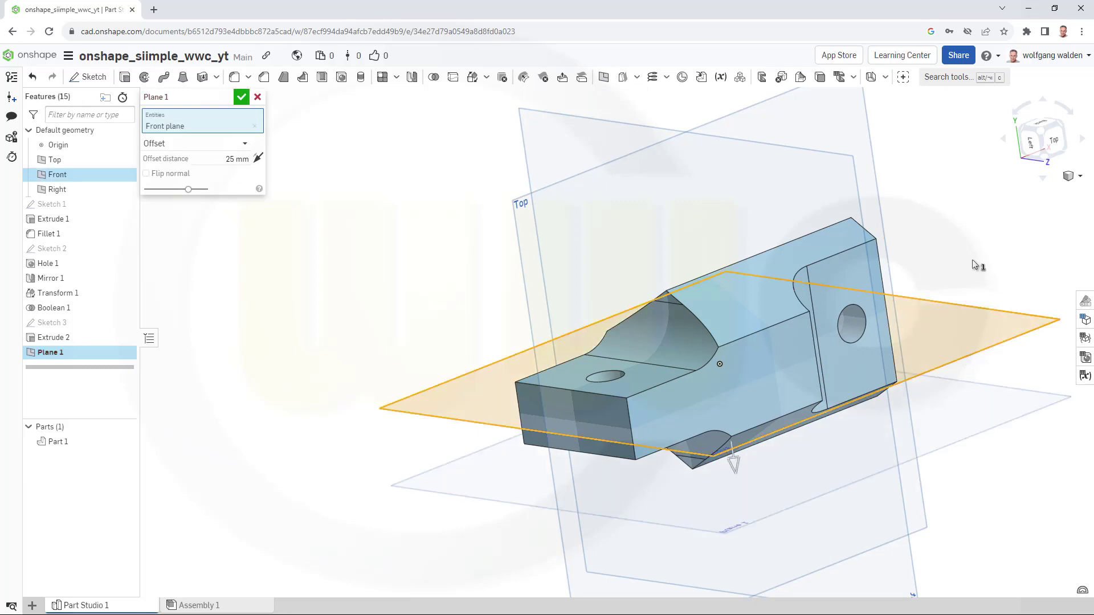
pyautogui.click(256, 158)
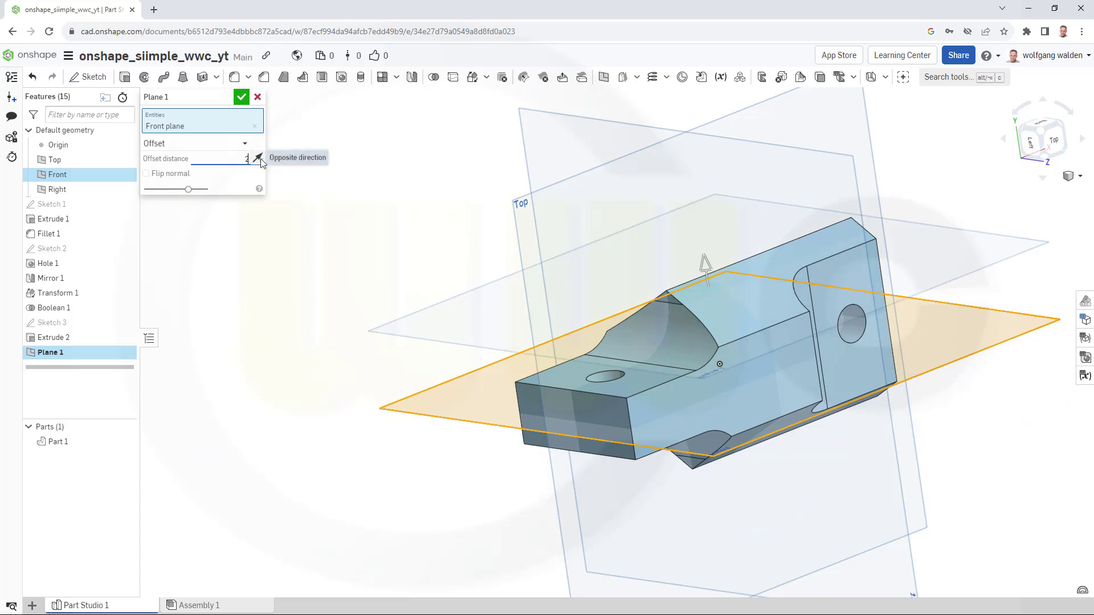
pyautogui.press('Return')
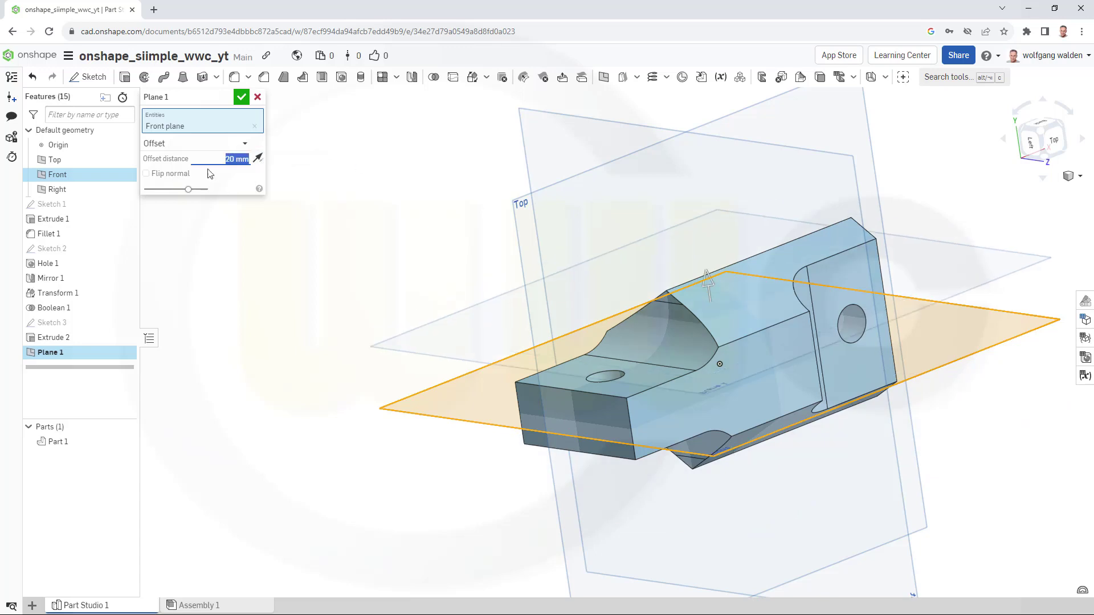
pyautogui.click(241, 98)
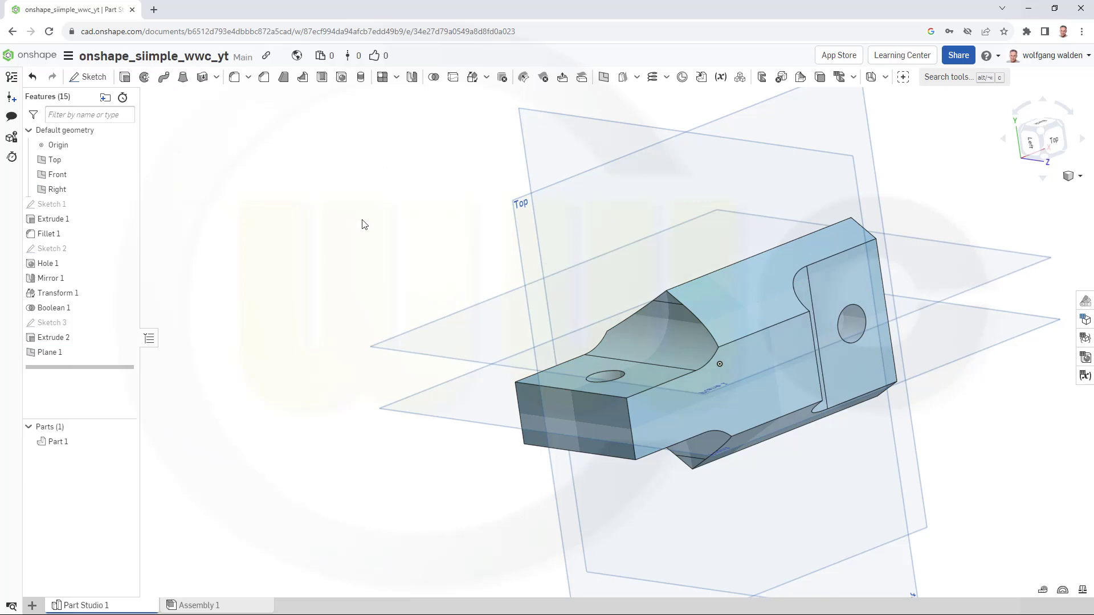
pyautogui.moveTo(361, 225)
pyautogui.mouseDown(button='right')
pyautogui.moveTo(346, 171)
pyautogui.moveTo(361, 161)
pyautogui.moveTo(370, 174)
pyautogui.moveTo(264, 209)
pyautogui.mouseUp(button='right')
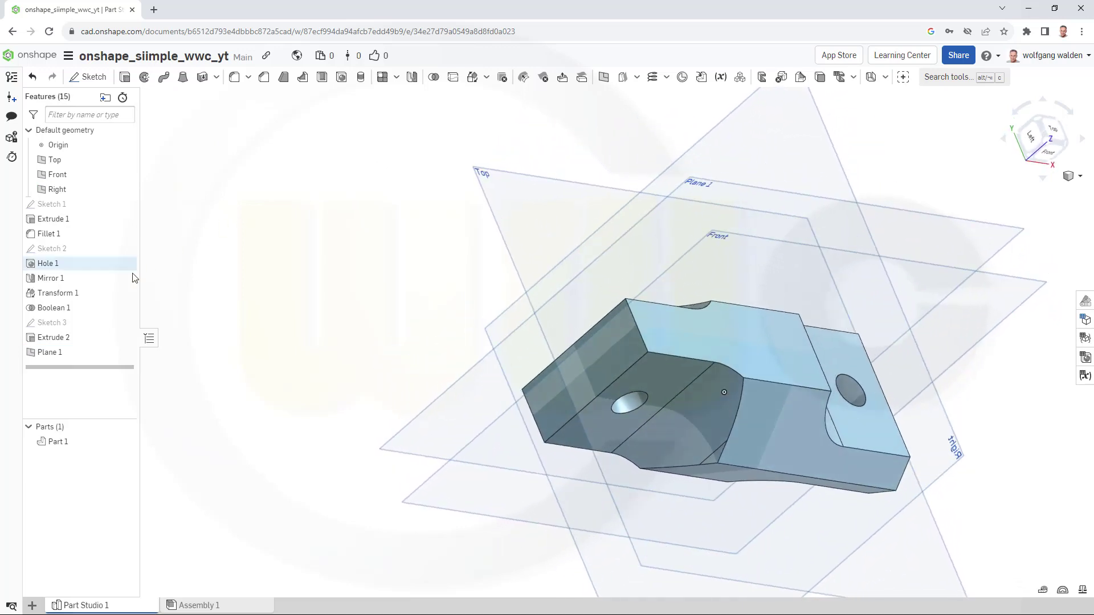
# Show Sketch 3 again and orbit around the hexagon-trimmed part
pyautogui.click(125, 323)
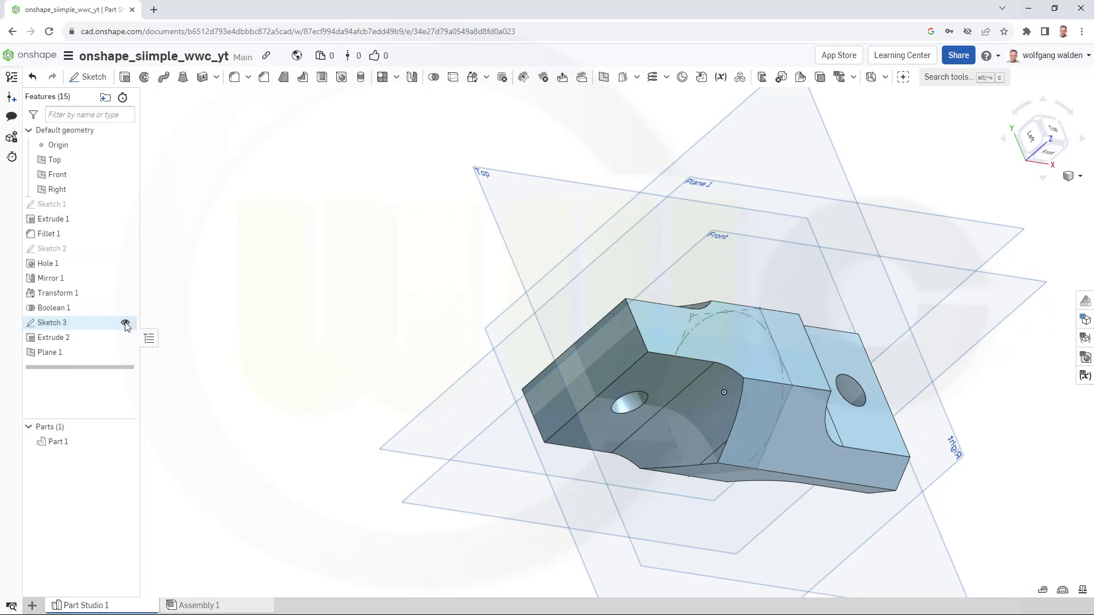
pyautogui.moveTo(371, 277); pyautogui.dragTo(360, 315, button='right')
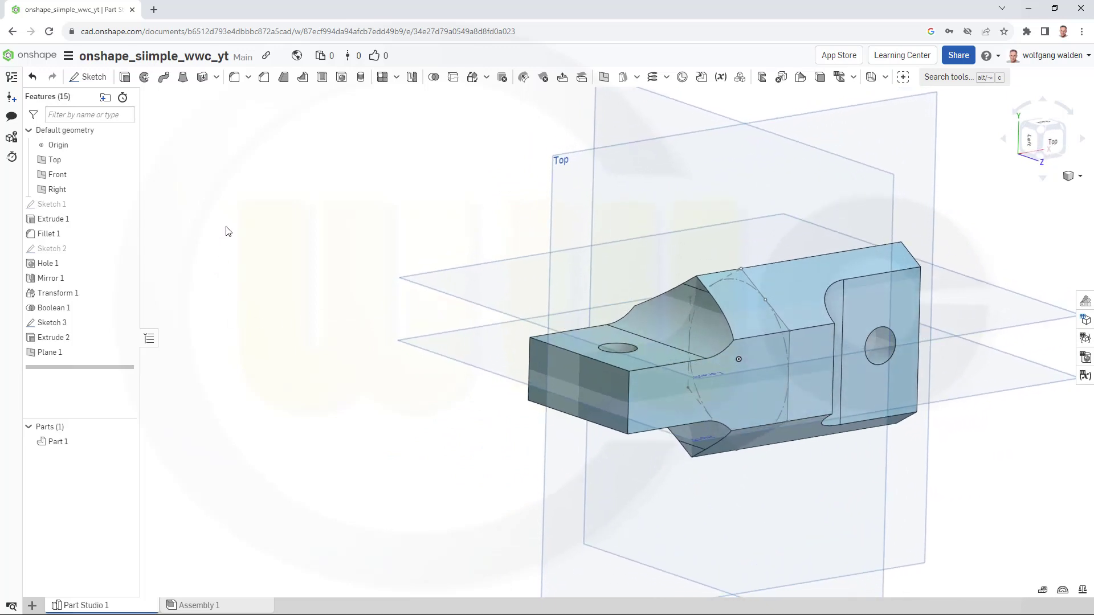
pyautogui.moveTo(360, 248); pyautogui.dragTo(374, 244, button='right')
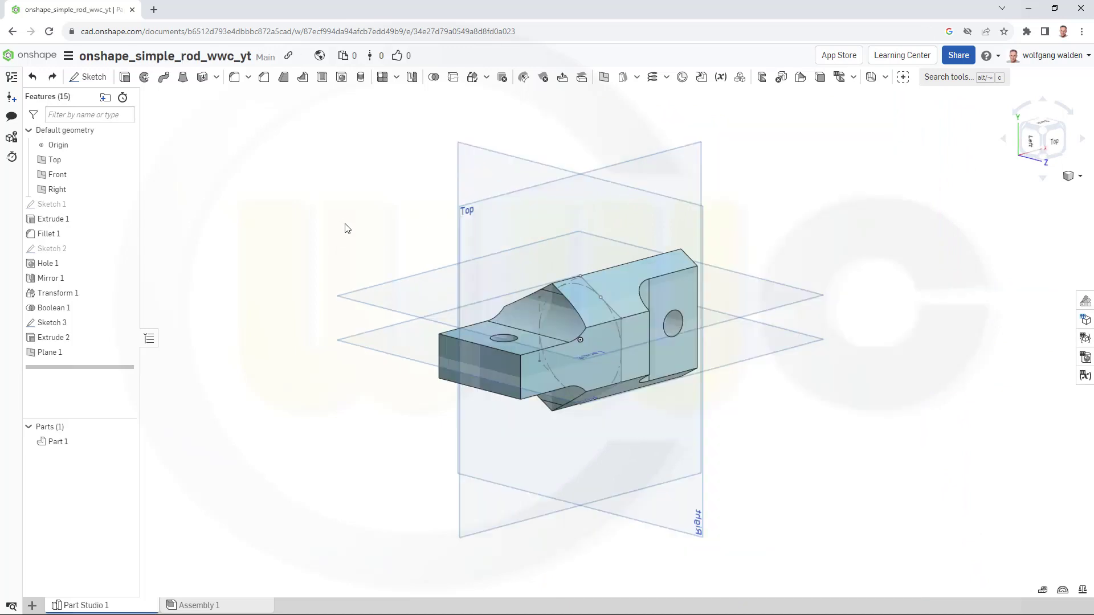
pyautogui.moveTo(344, 227)
pyautogui.mouseDown(button='right')
pyautogui.moveTo(349, 249)
pyautogui.moveTo(353, 241)
pyautogui.mouseUp(button='right')
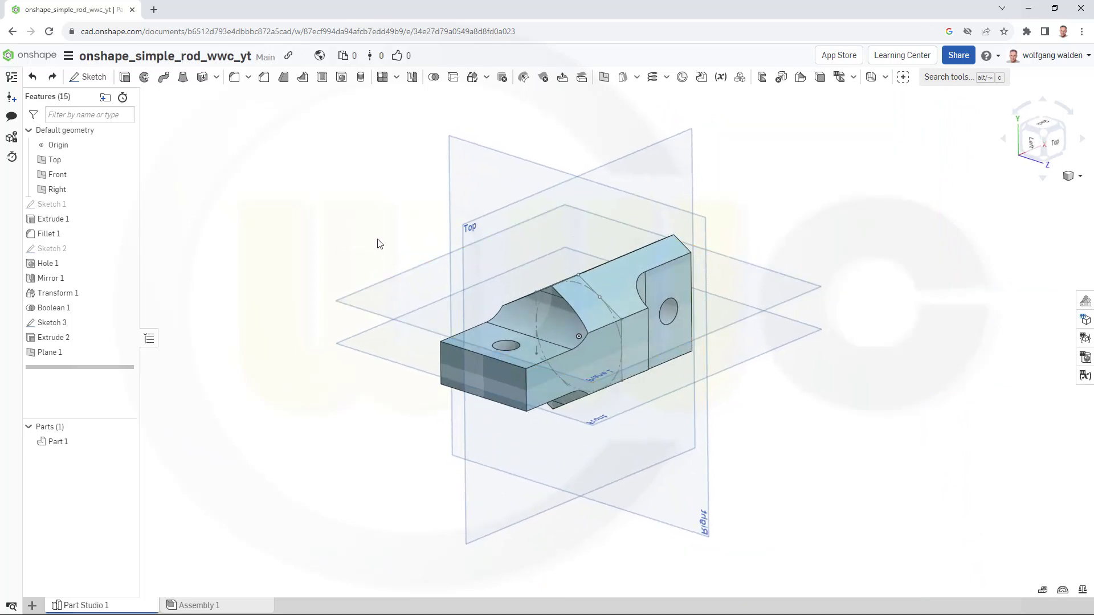
# Change Plane 1's offset to 30 mm and hide Sketch 3
pyautogui.click(32, 354)
pyautogui.doubleClick(32, 354)
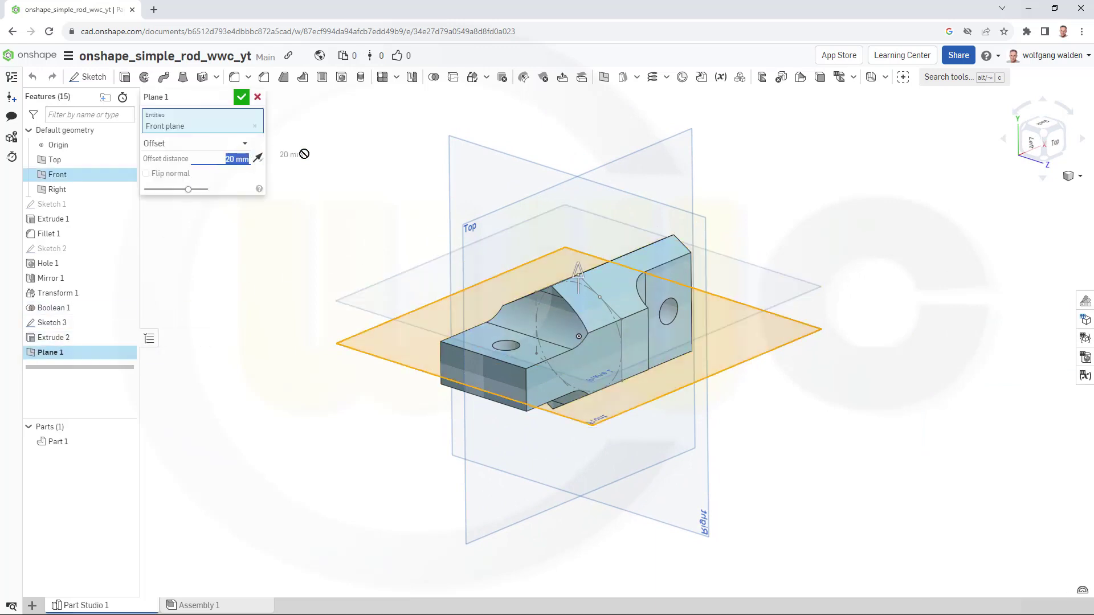
pyautogui.write('30')
pyautogui.press('Return')
pyautogui.click(241, 98)
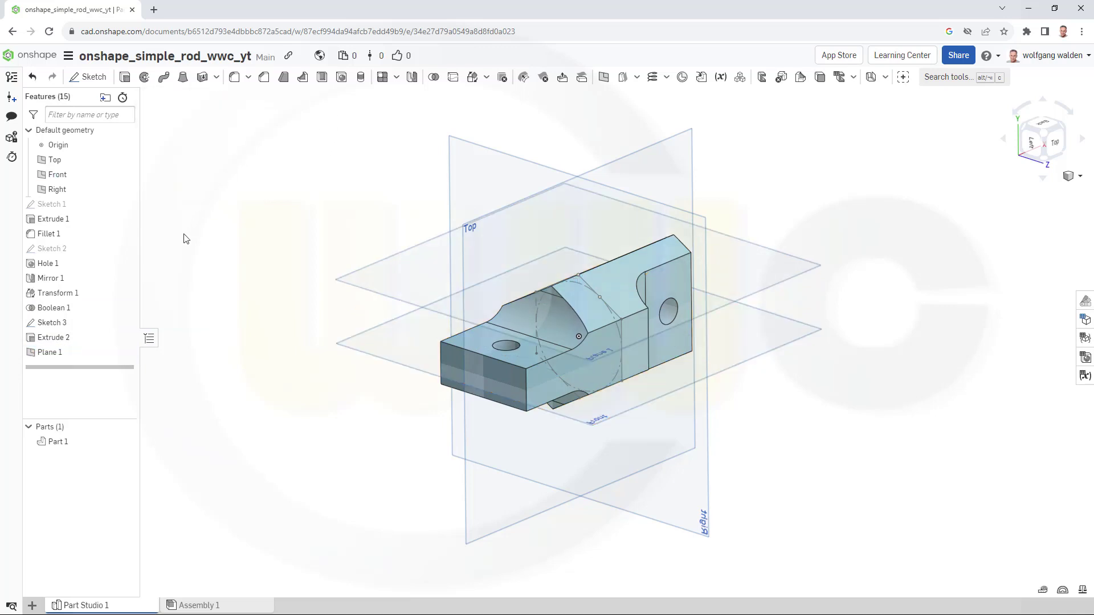
pyautogui.click(124, 323)
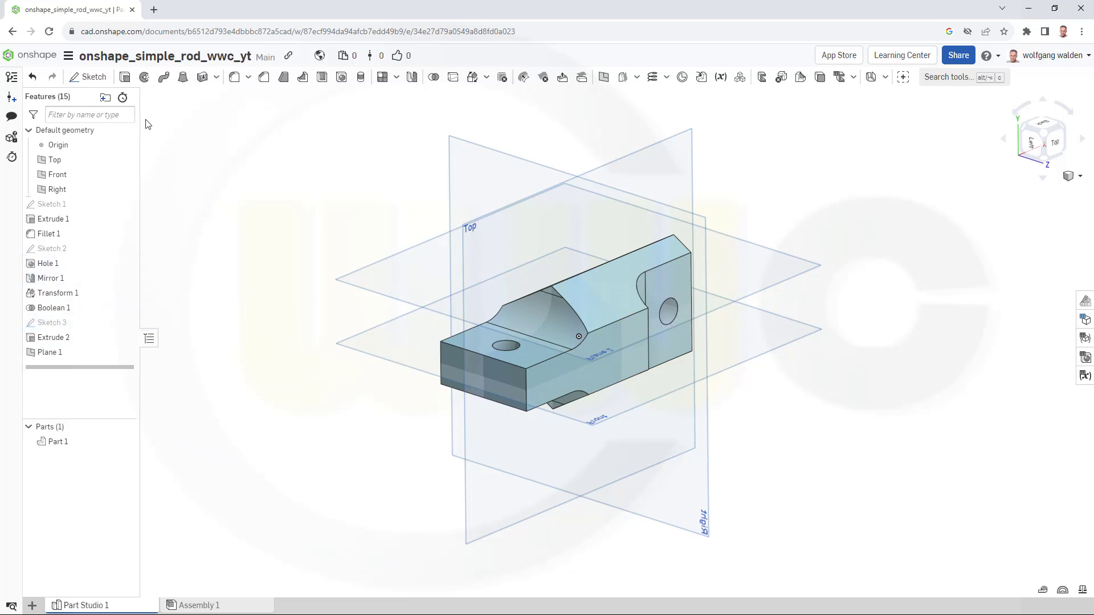
# Create Sketch 4 on Plane 1 with a single point at the origin
pyautogui.click(90, 77)
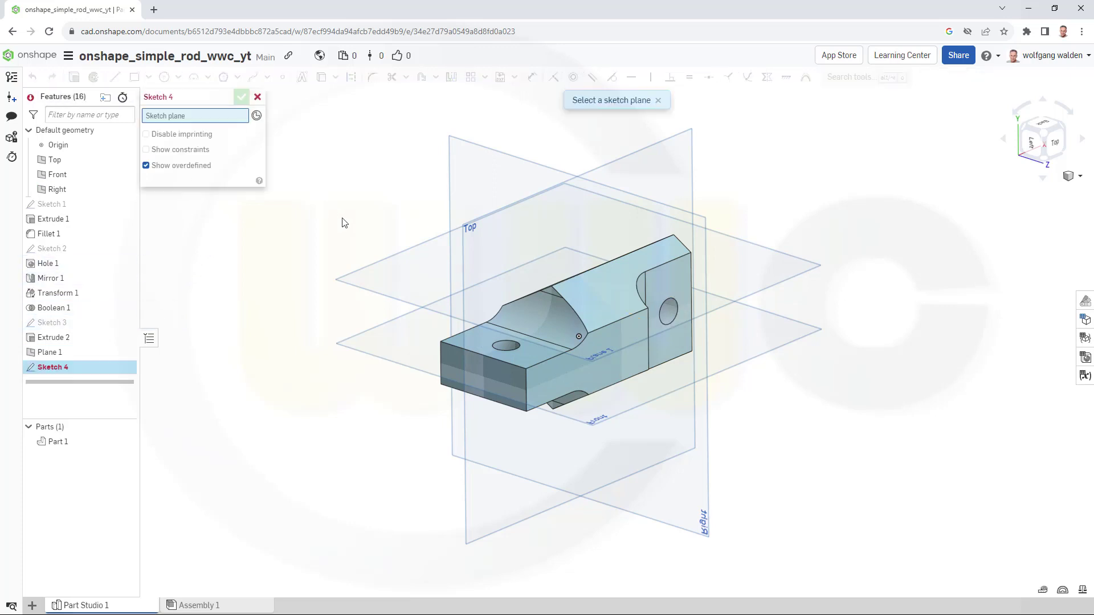
pyautogui.click(383, 264)
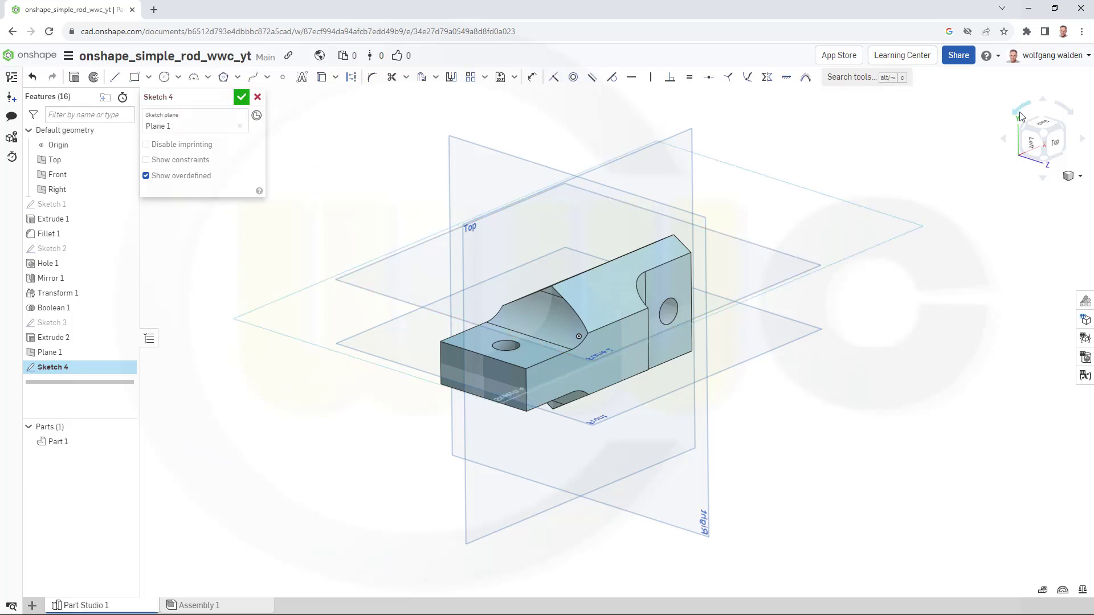
pyautogui.click(1038, 124)
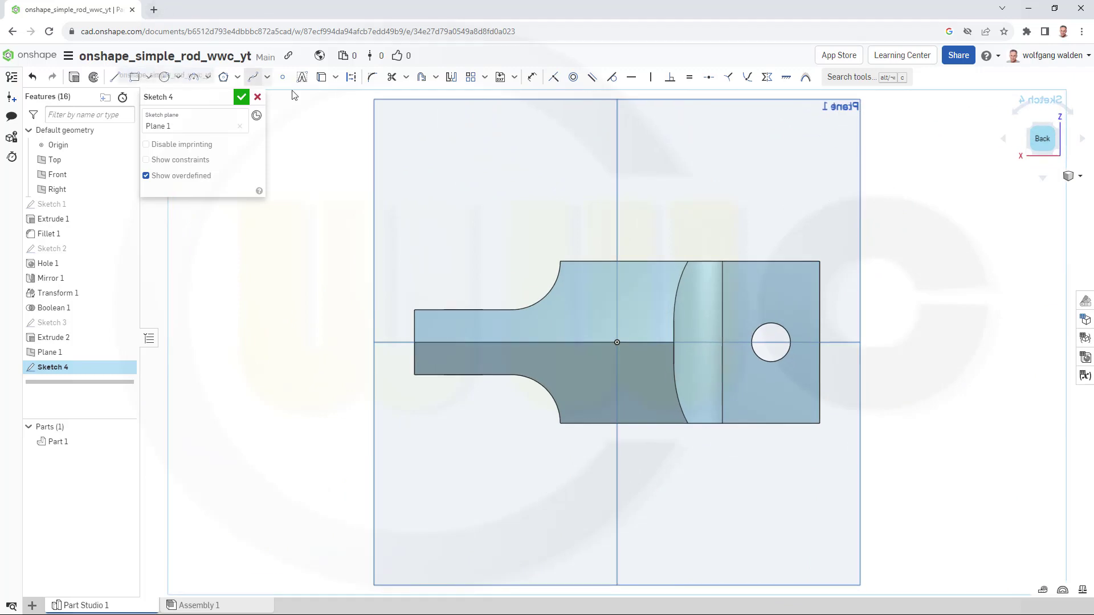
pyautogui.click(282, 77)
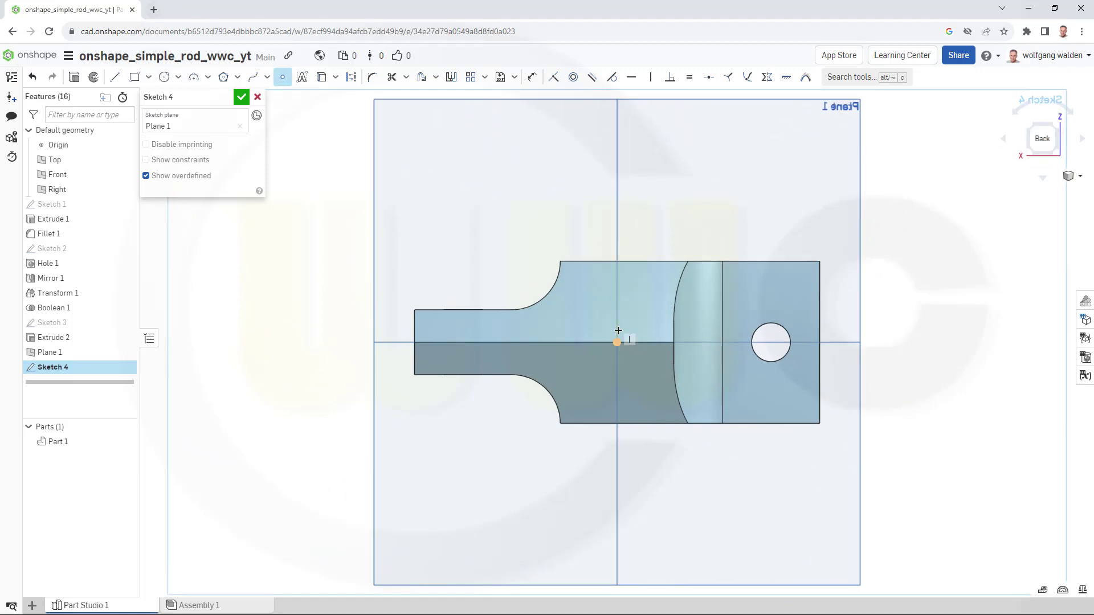
pyautogui.click(617, 342)
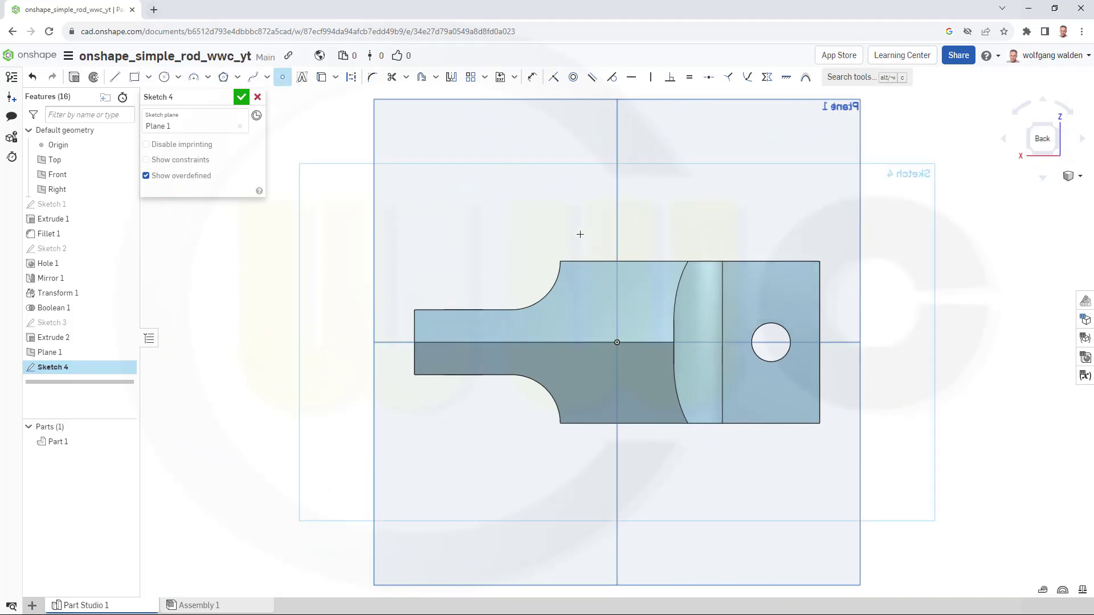
pyautogui.click(245, 98)
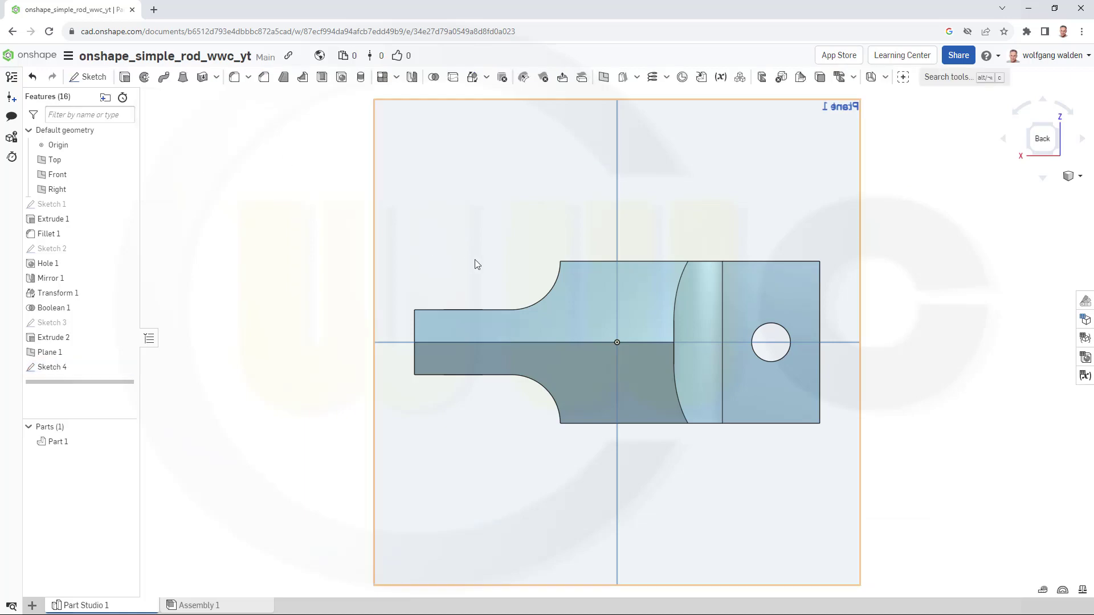
pyautogui.moveTo(476, 264)
pyautogui.mouseDown(button='right')
pyautogui.moveTo(471, 200)
pyautogui.moveTo(423, 177)
pyautogui.moveTo(420, 195)
pyautogui.moveTo(351, 229)
pyautogui.mouseUp(button='right')
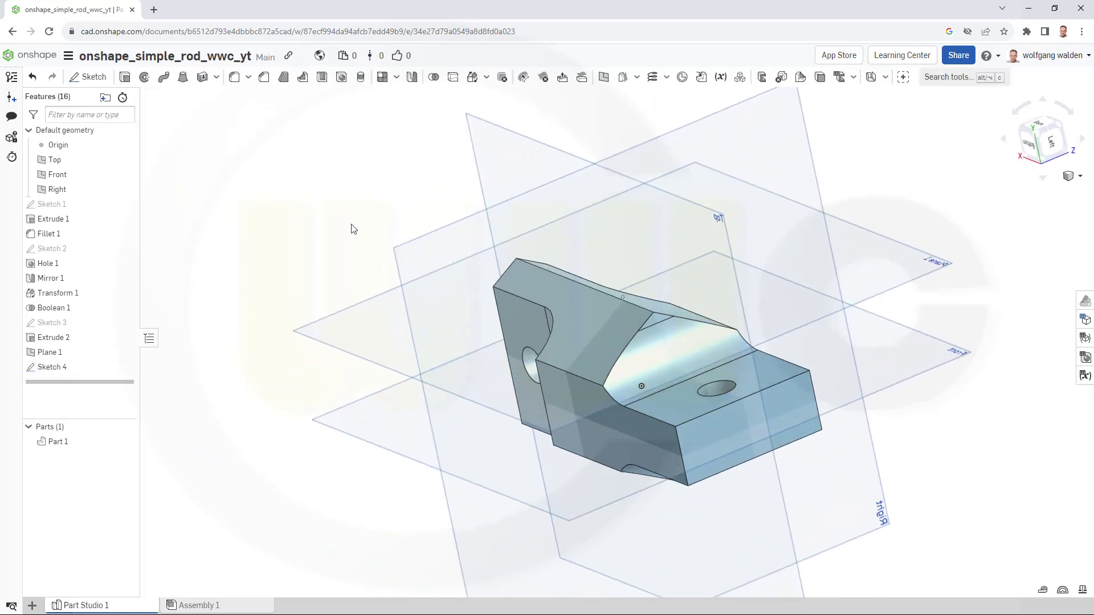
pyautogui.click(622, 297)
pyautogui.moveTo(247, 227); pyautogui.dragTo(276, 203, button='right')
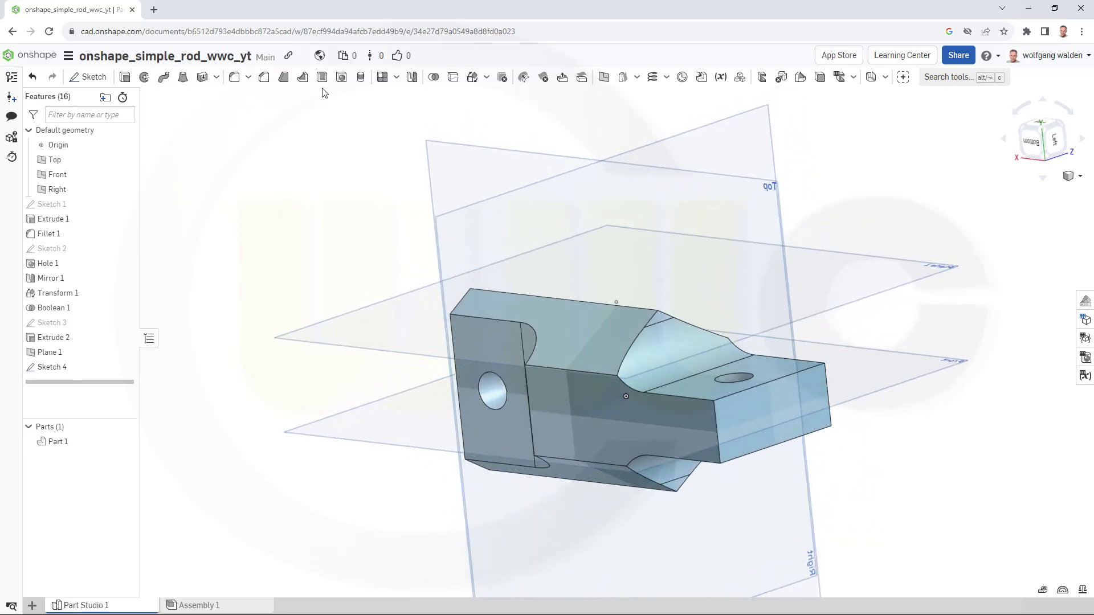
# Cut a flat-bottomed counterbore hole at the Sketch 4 point, from its sketch plane to the Front plane
pyautogui.click(341, 77)
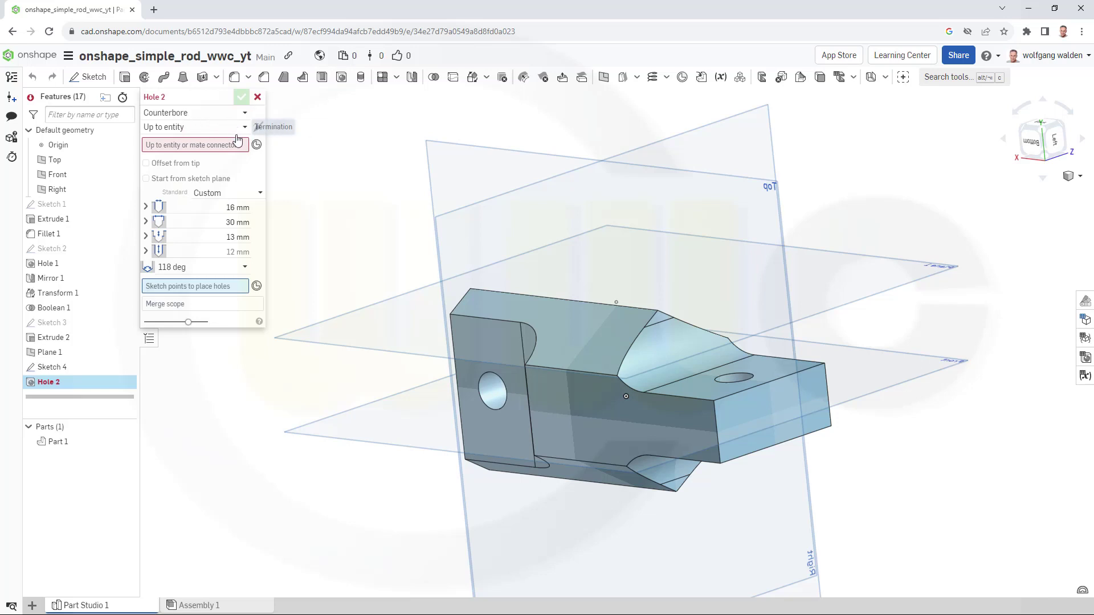
pyautogui.click(195, 146)
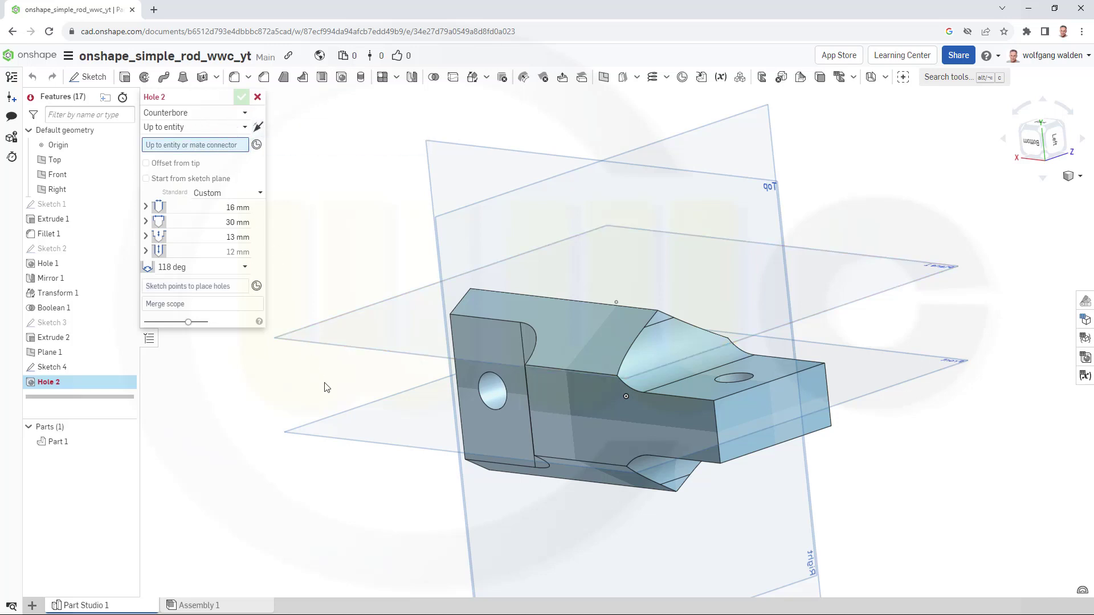
pyautogui.click(340, 444)
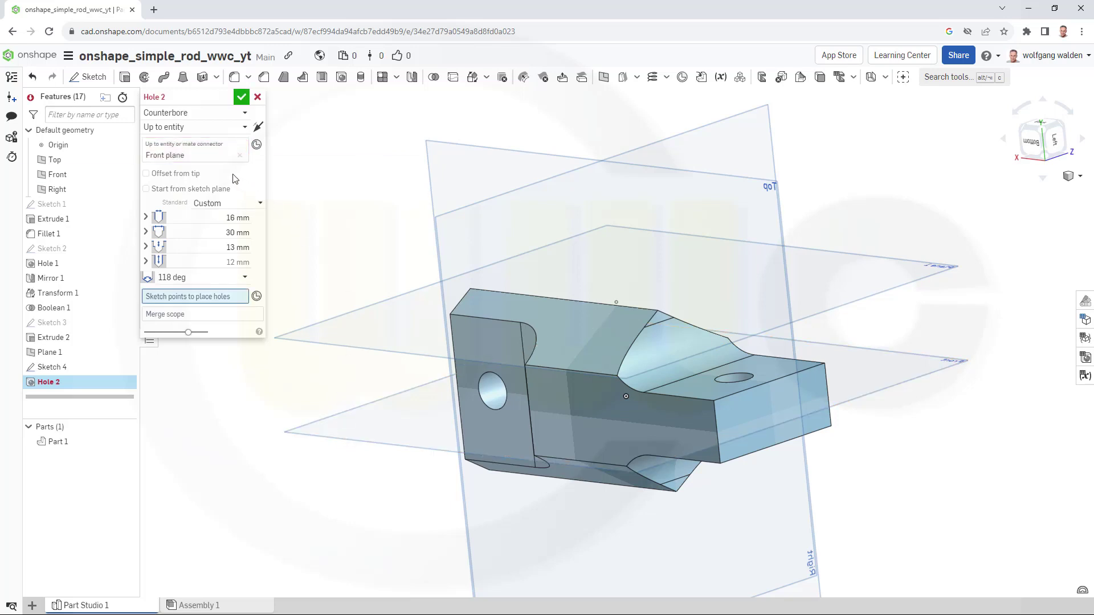
pyautogui.click(147, 191)
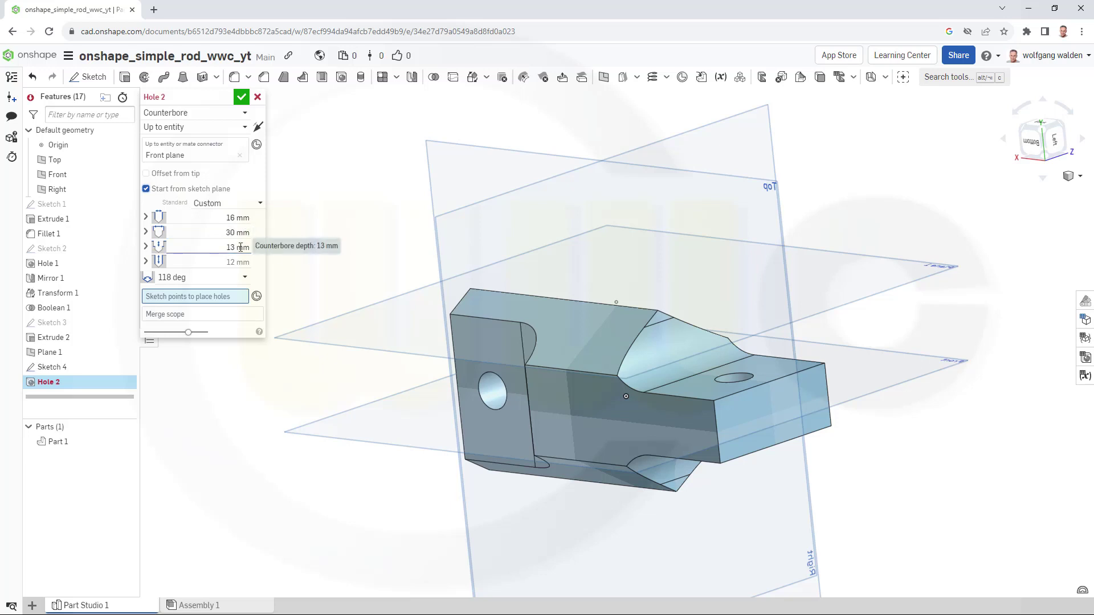
pyautogui.click(243, 281)
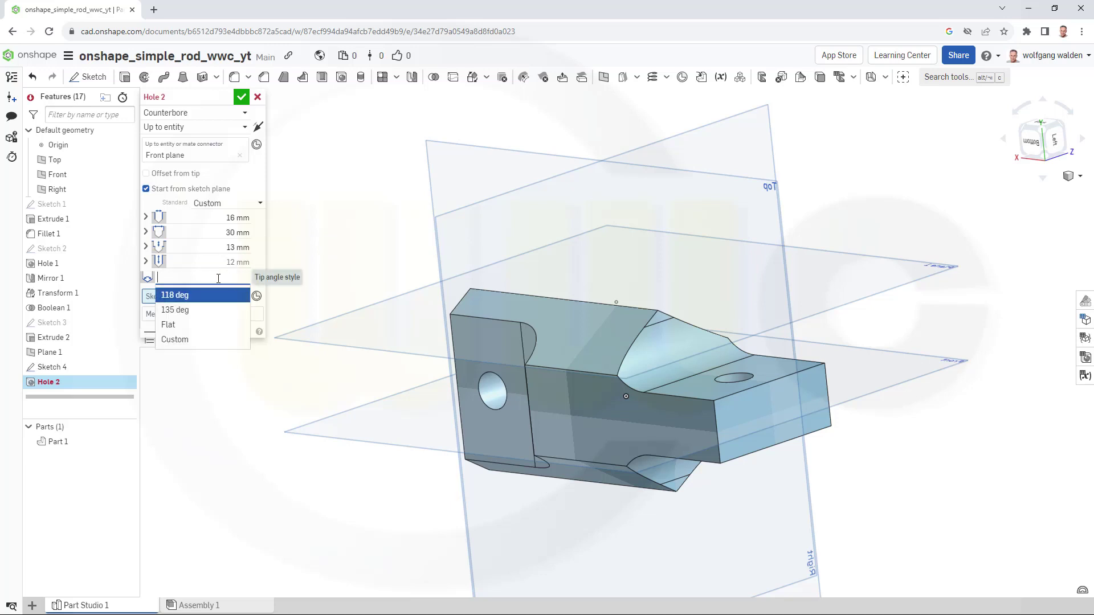
pyautogui.click(174, 325)
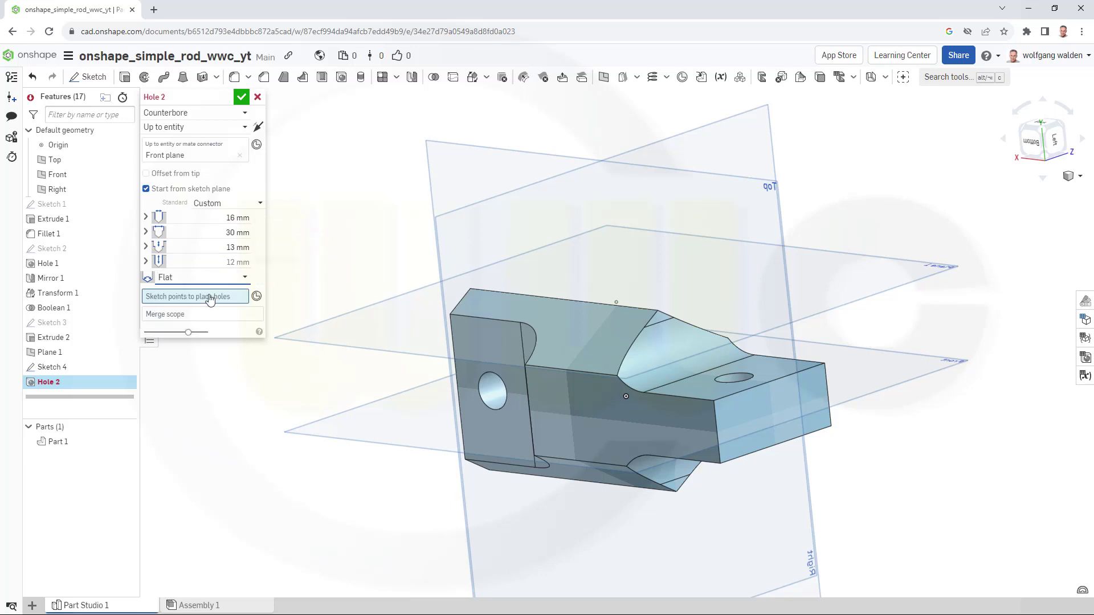
pyautogui.click(616, 302)
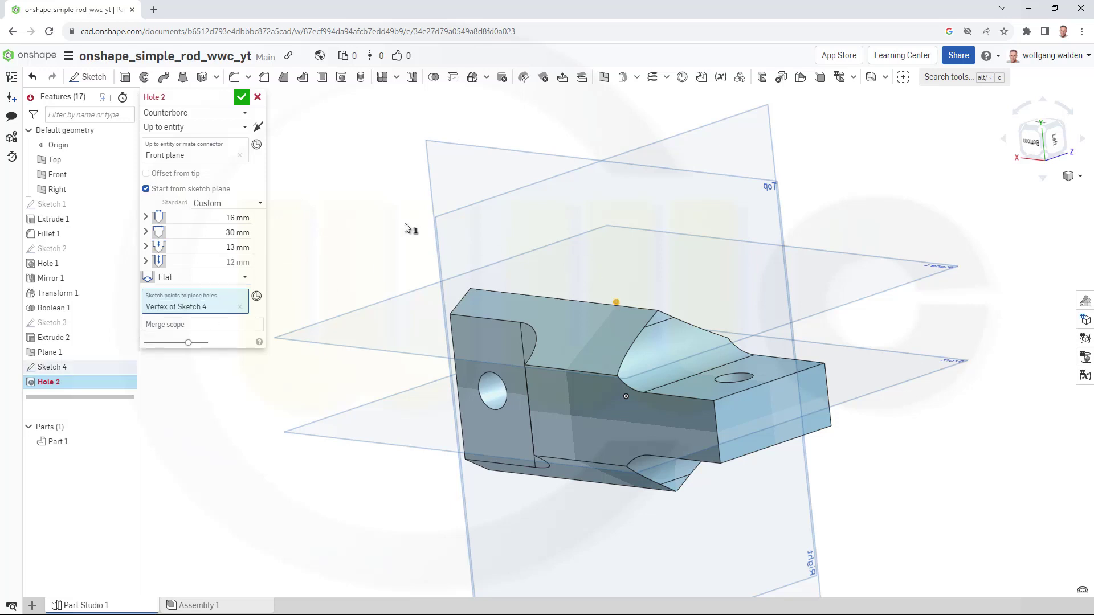
pyautogui.moveTo(401, 221); pyautogui.dragTo(450, 243, button='right')
pyautogui.click(241, 97)
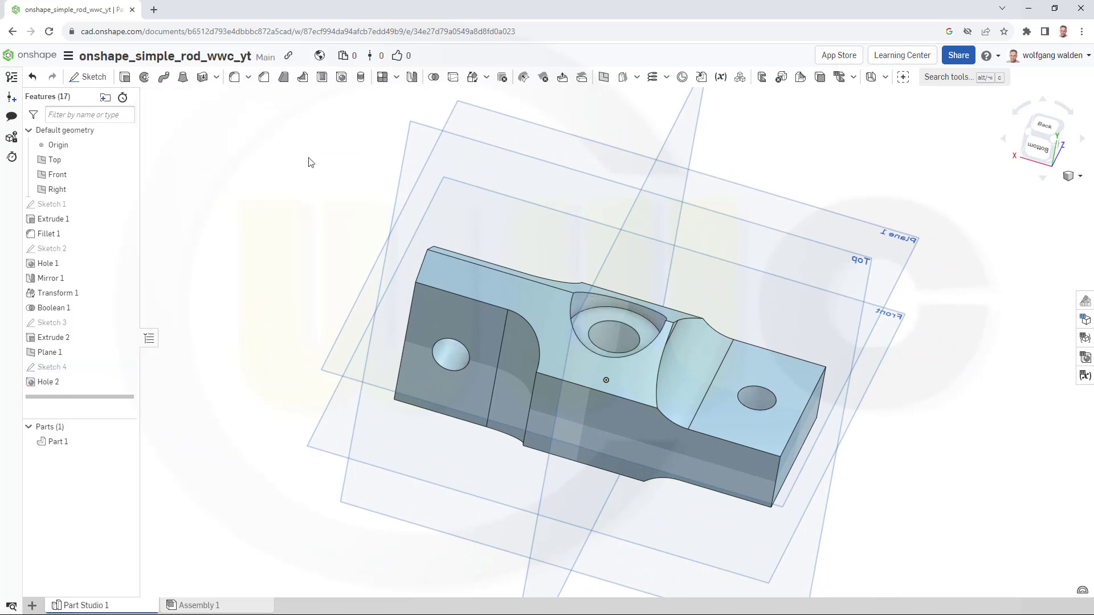
pyautogui.moveTo(458, 286); pyautogui.dragTo(460, 176, button='right')
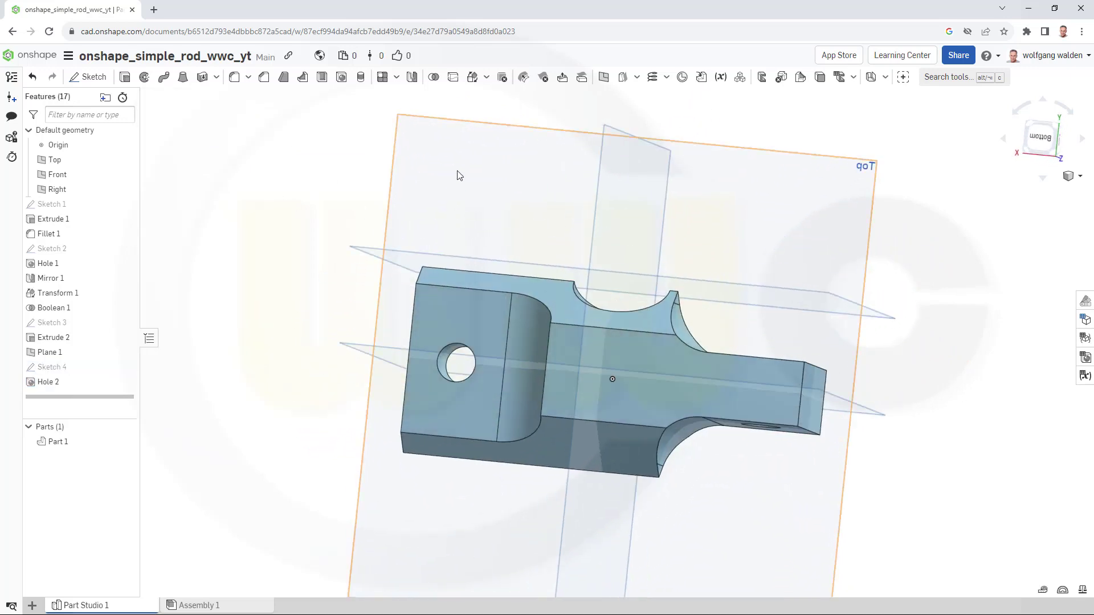
# Hide all datum planes, then show only the Front plane again
pyautogui.rightClick(476, 125)
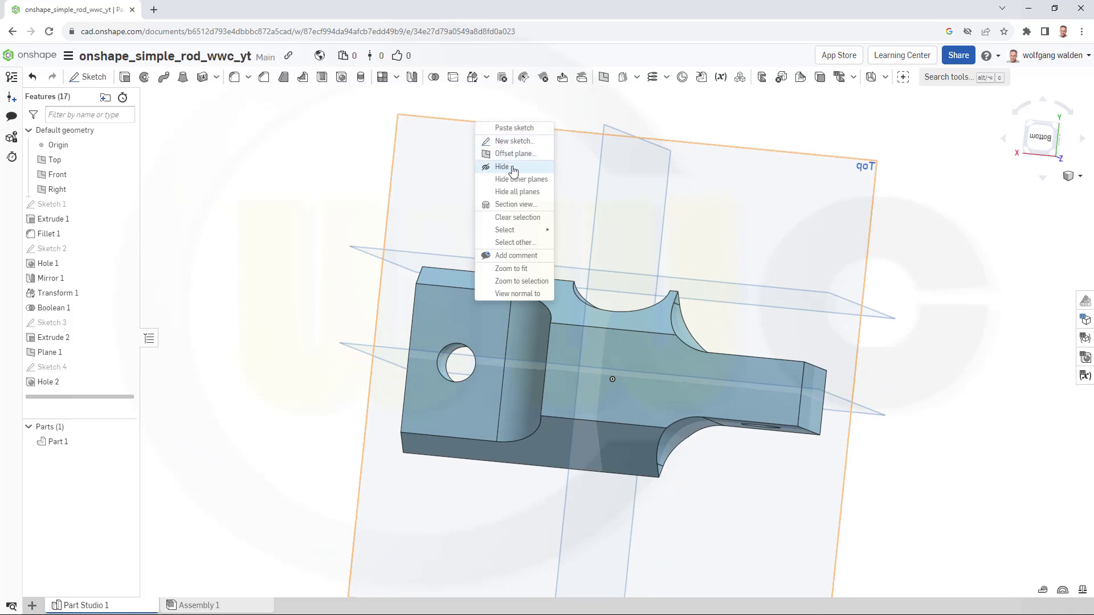
pyautogui.click(517, 192)
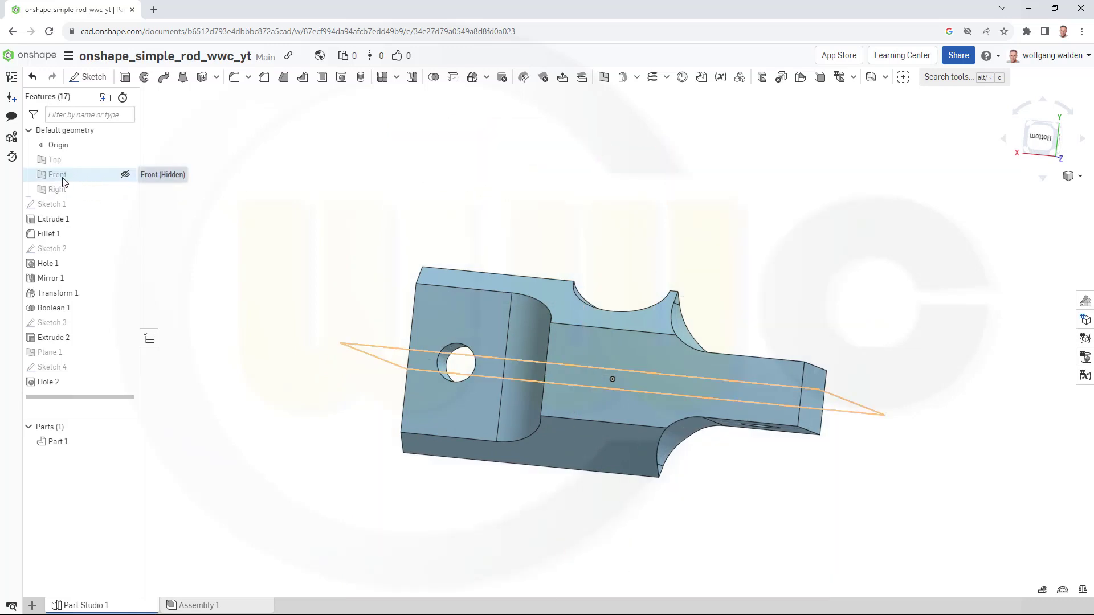
pyautogui.click(125, 174)
pyautogui.moveTo(176, 186); pyautogui.dragTo(250, 218, button='right')
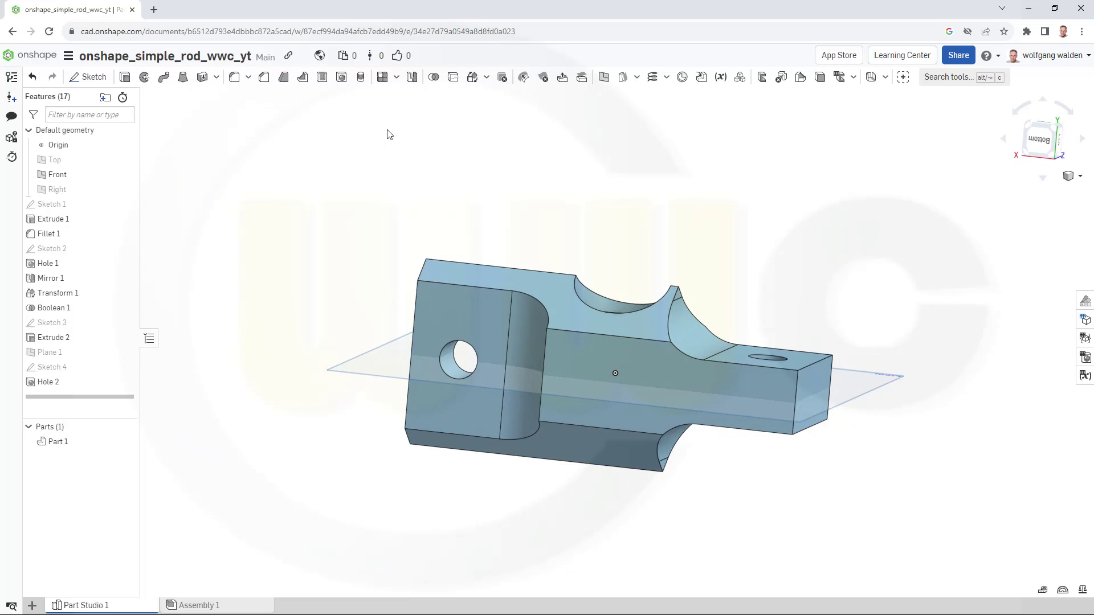
# Feature-mirror Hole 2 across the Front plane, creating Mirror 2 with a matching counterbore underneath
pyautogui.click(412, 78)
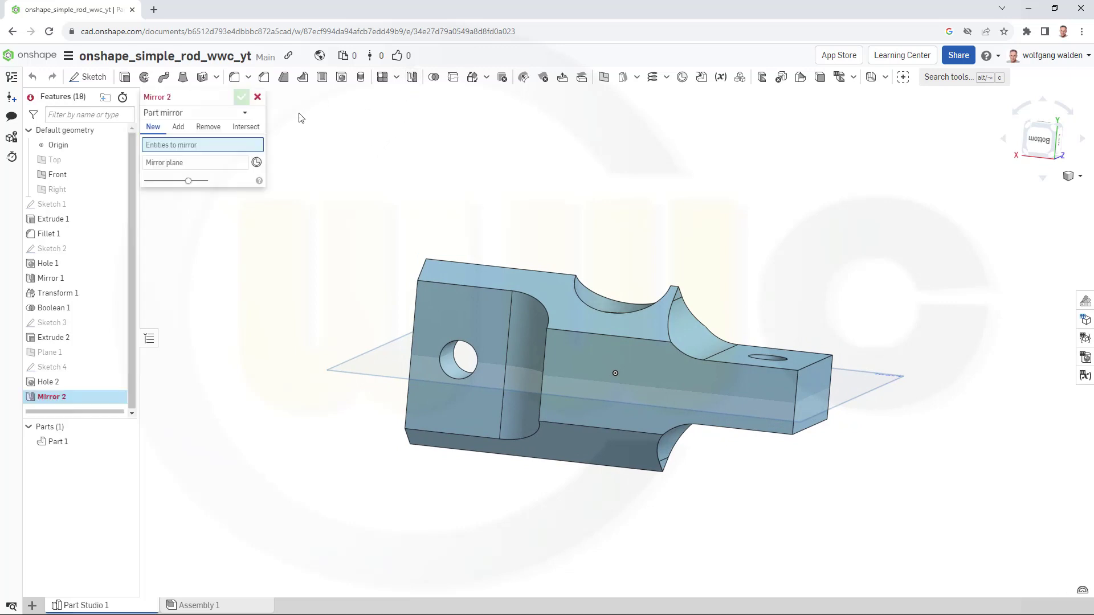
pyautogui.click(245, 113)
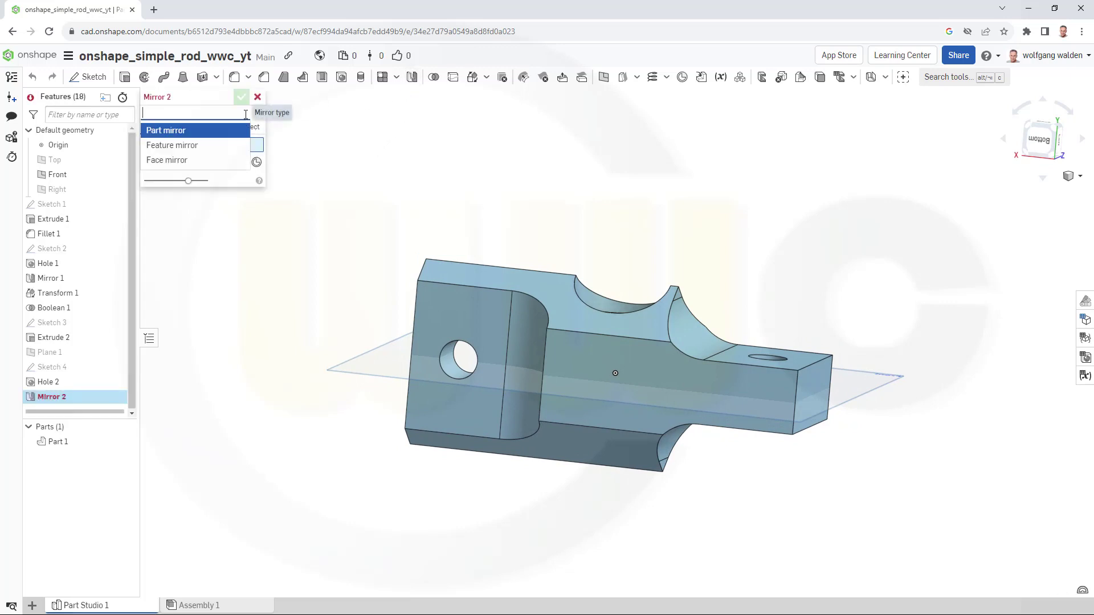
pyautogui.click(178, 146)
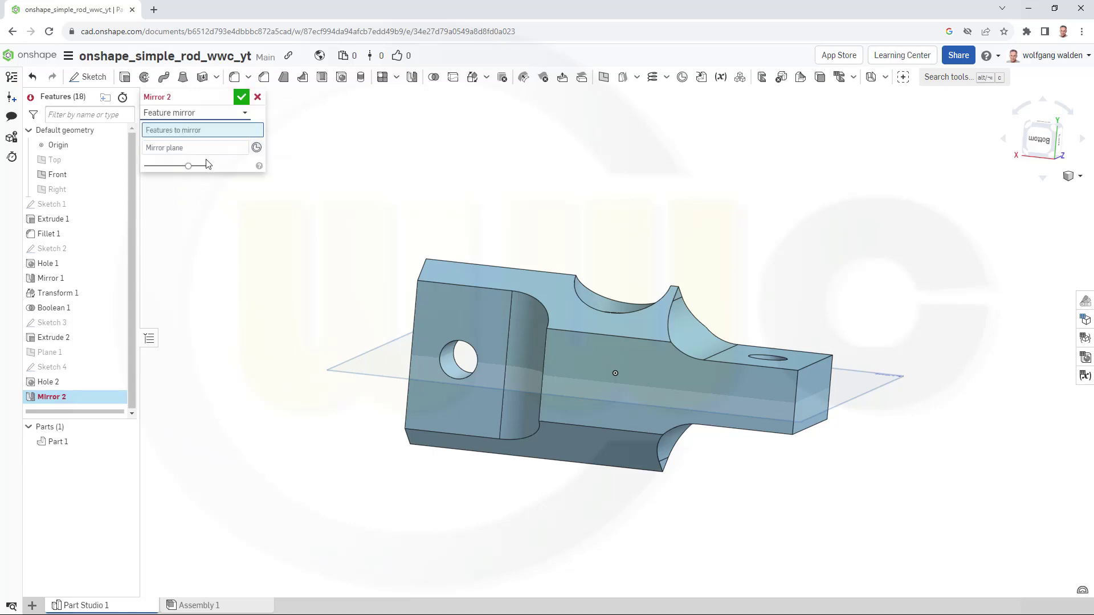
pyautogui.click(47, 382)
pyautogui.click(180, 158)
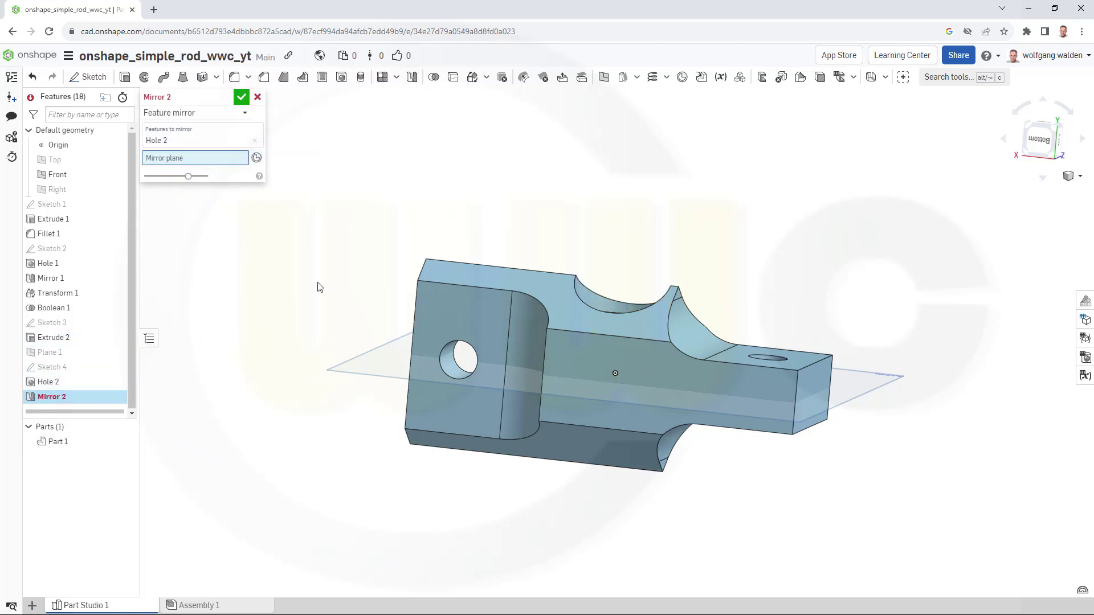
pyautogui.click(354, 358)
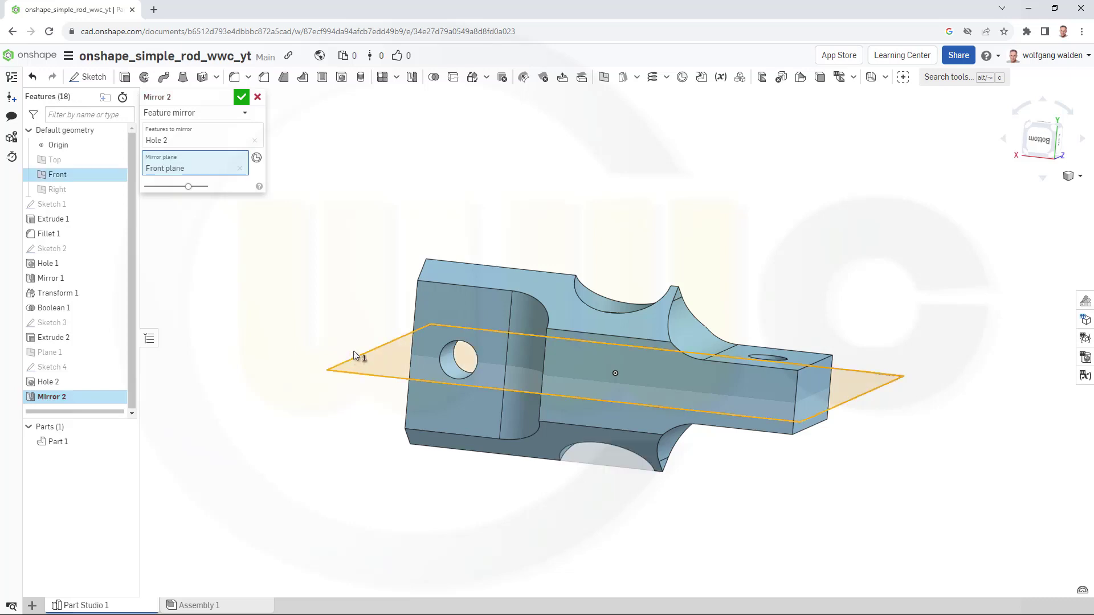
pyautogui.click(241, 97)
pyautogui.moveTo(422, 246); pyautogui.dragTo(442, 120, button='right')
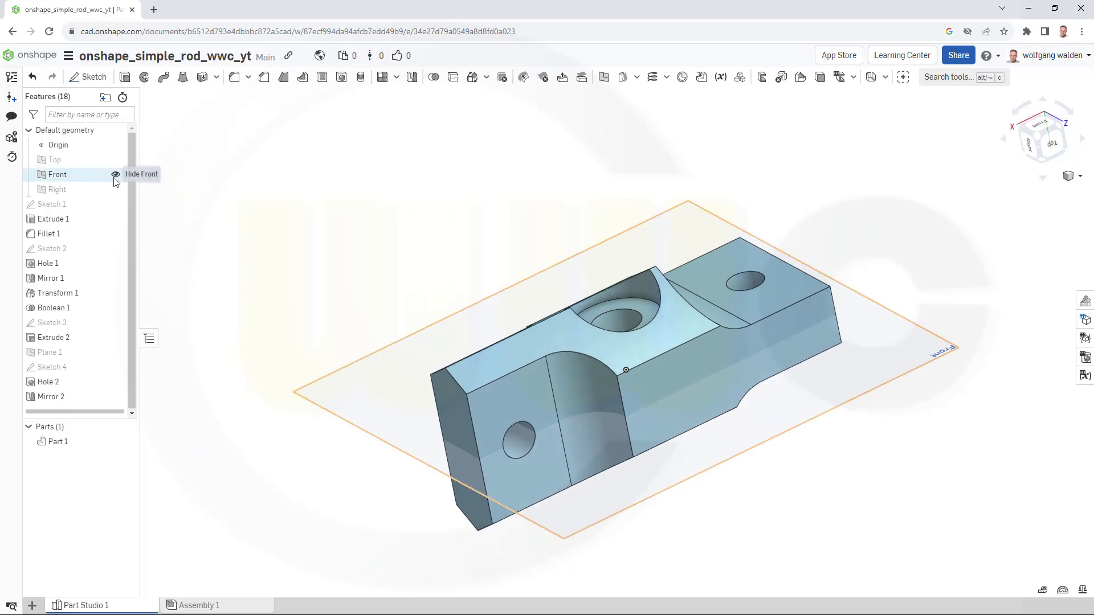
# Hide the Front plane and orbit to a right-side view of the finished rod
pyautogui.click(114, 175)
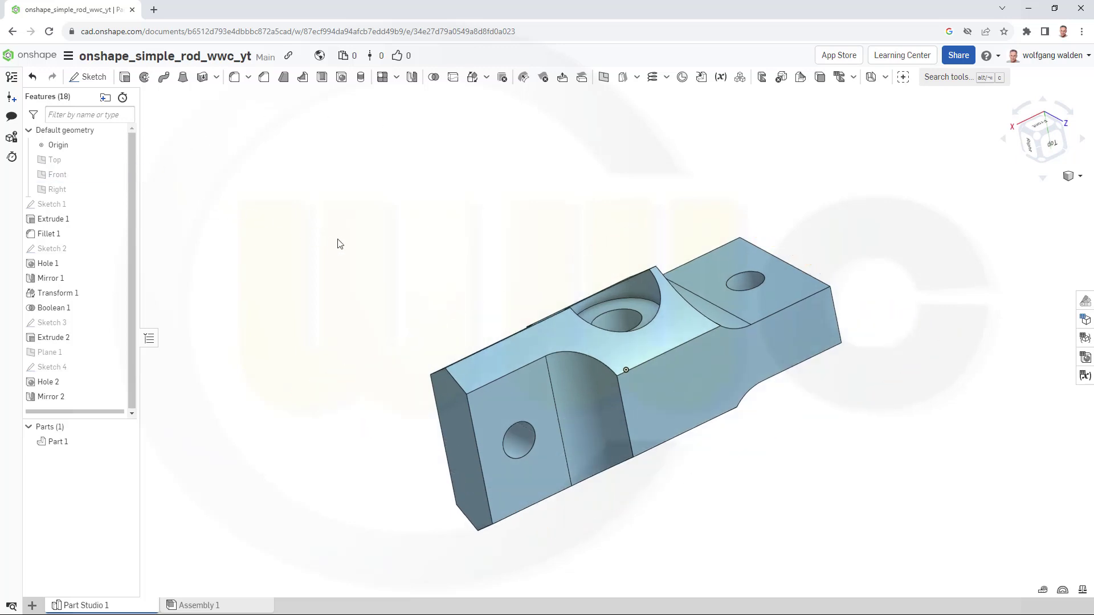
pyautogui.moveTo(340, 244); pyautogui.dragTo(381, 254, button='right')
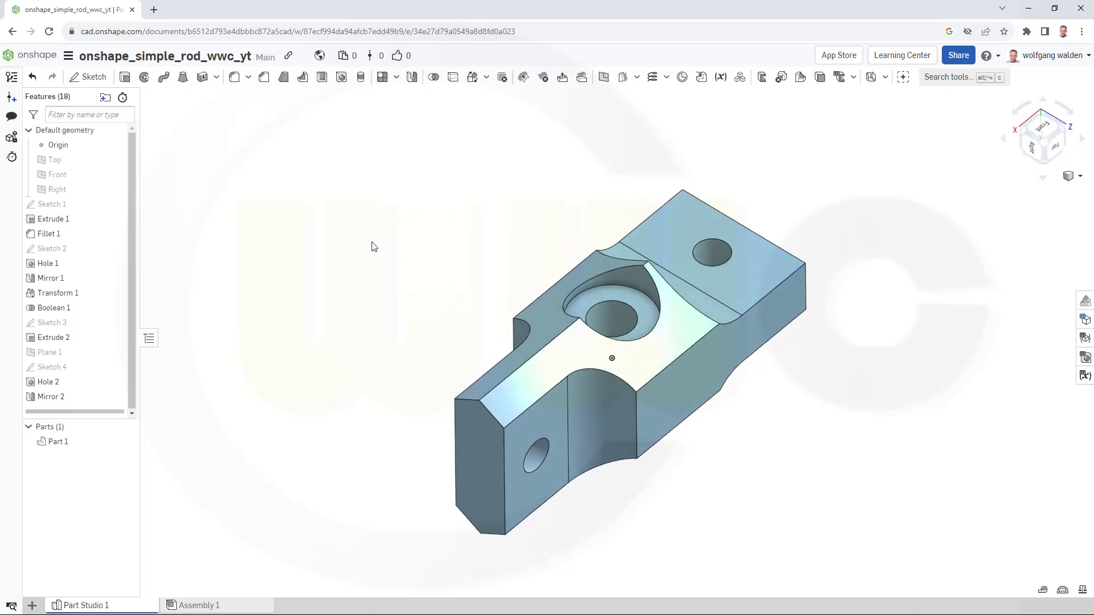